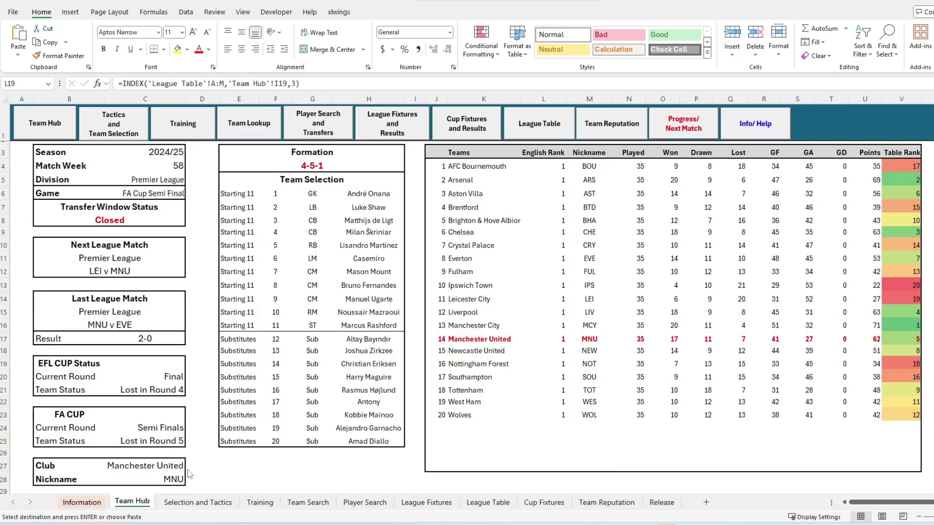
Highlight the Club box, Premier League division, substitute Højlund, league table and Manchester United's row
{"action": "left_click_drag", "start_coordinate": [171, 479], "coordinate": [71, 467]}
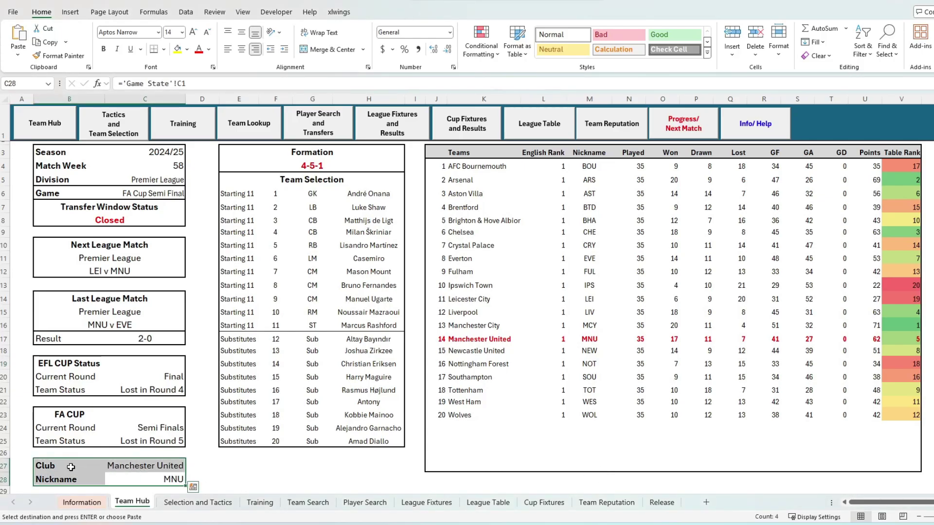
{"action": "left_click", "coordinate": [166, 183]}
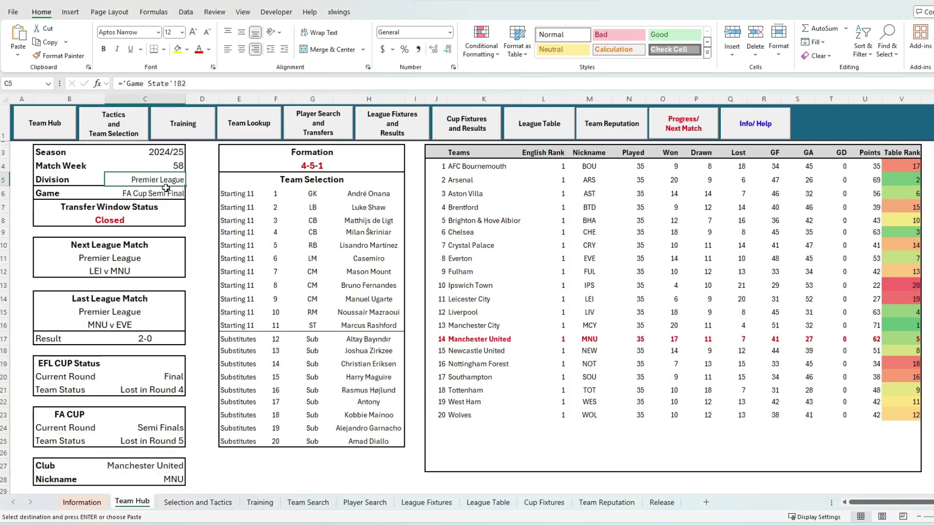
{"action": "key", "text": "Escape"}
{"action": "left_click", "coordinate": [364, 391]}
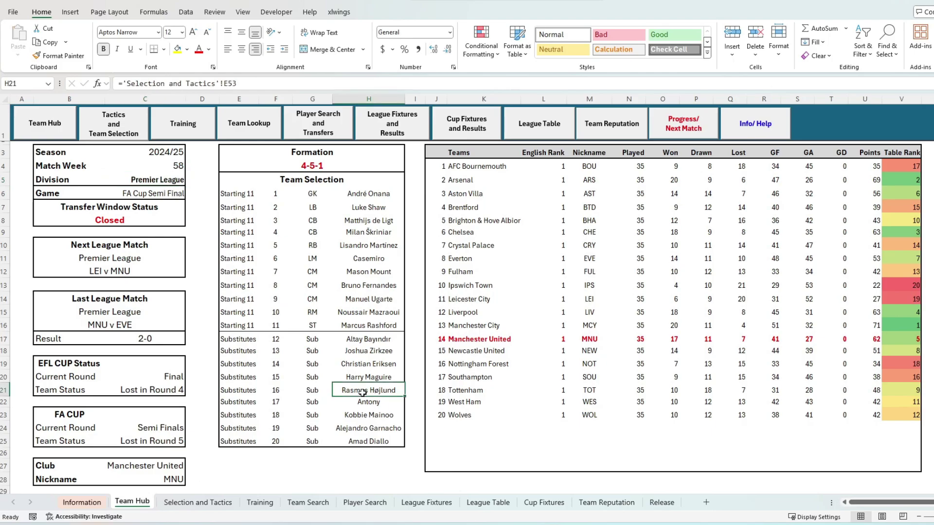
{"action": "left_click_drag", "start_coordinate": [438, 152], "coordinate": [916, 412]}
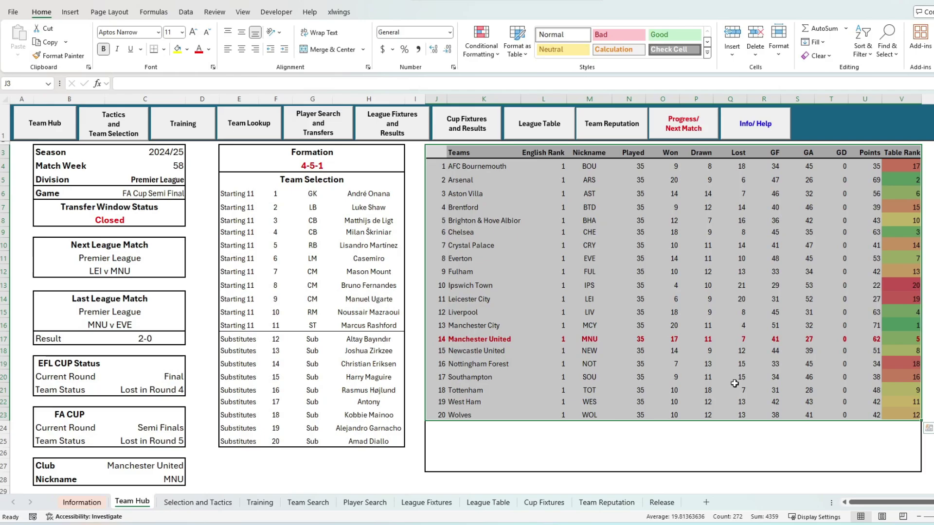
{"action": "left_click_drag", "start_coordinate": [438, 338], "coordinate": [907, 340]}
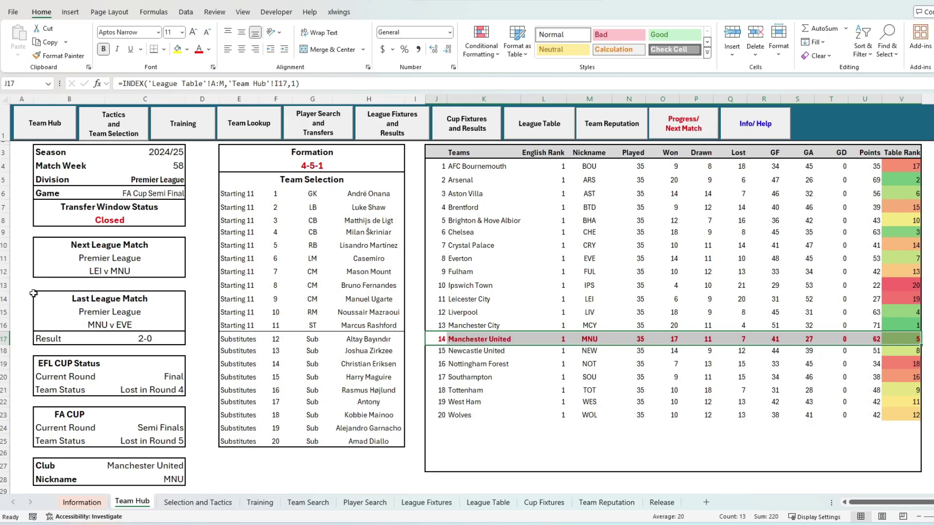
Highlight the Last League Match (2-0), Next League Match and the EFL Cup and FA Cup status boxes
{"action": "left_click_drag", "start_coordinate": [39, 295], "coordinate": [167, 337]}
{"action": "left_click", "coordinate": [138, 339]}
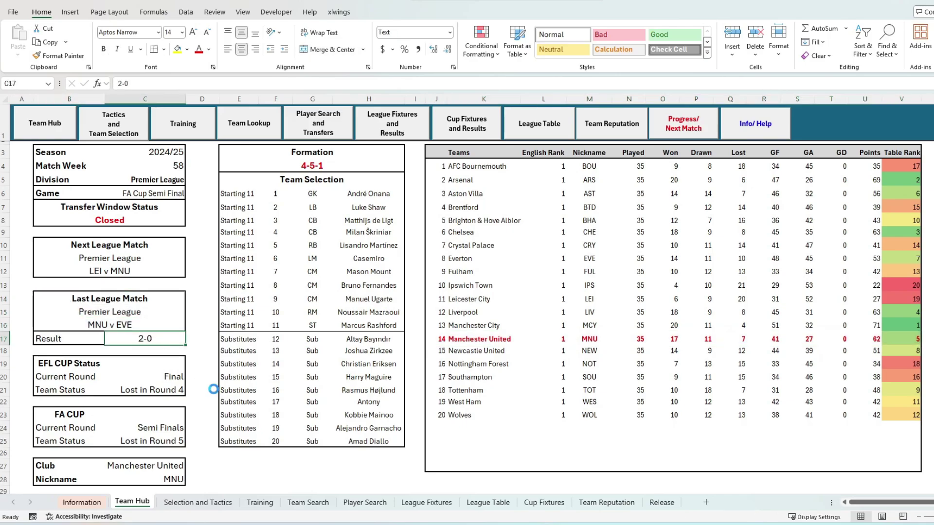
{"action": "left_click", "coordinate": [212, 348]}
{"action": "left_click_drag", "start_coordinate": [97, 271], "coordinate": [79, 245]}
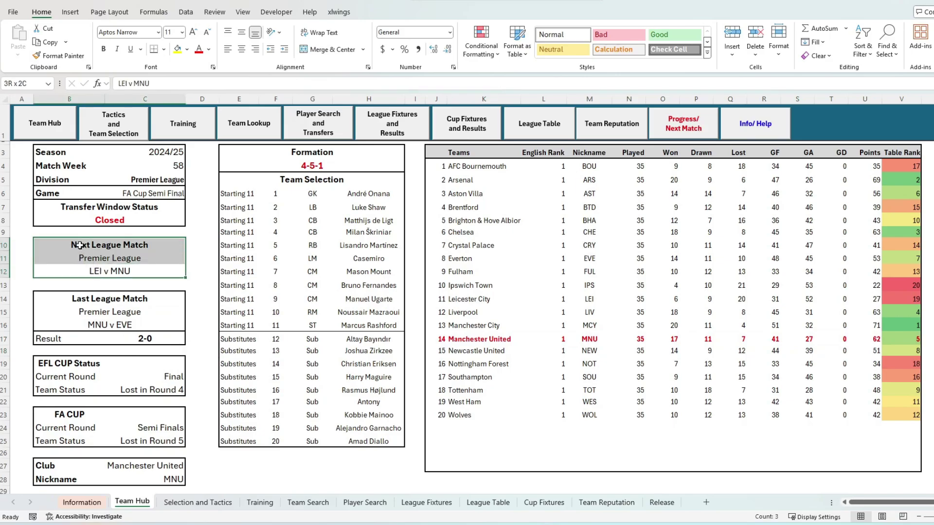
{"action": "left_click", "coordinate": [214, 400]}
{"action": "left_click_drag", "start_coordinate": [49, 360], "coordinate": [185, 442]}
{"action": "left_click", "coordinate": [234, 464]}
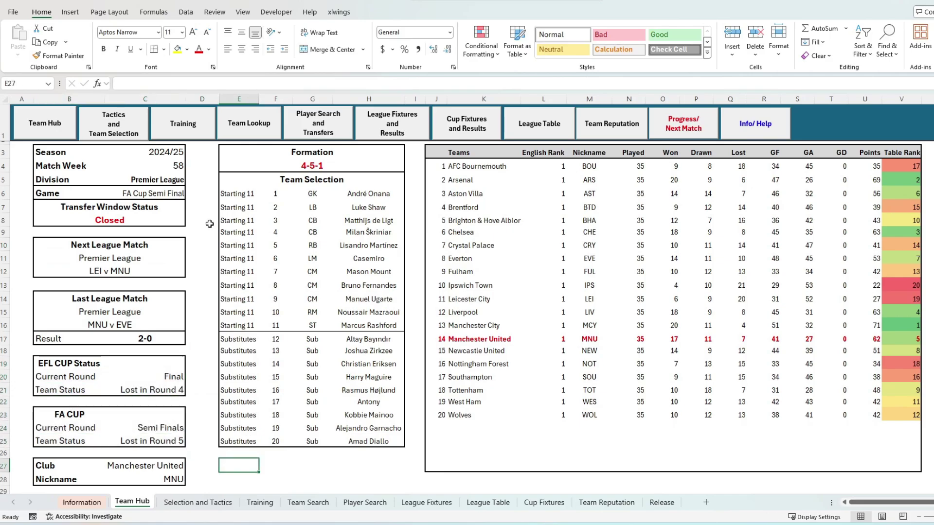
Point out the 4-5-1 formation and its team selection panel
{"action": "left_click", "coordinate": [232, 163]}
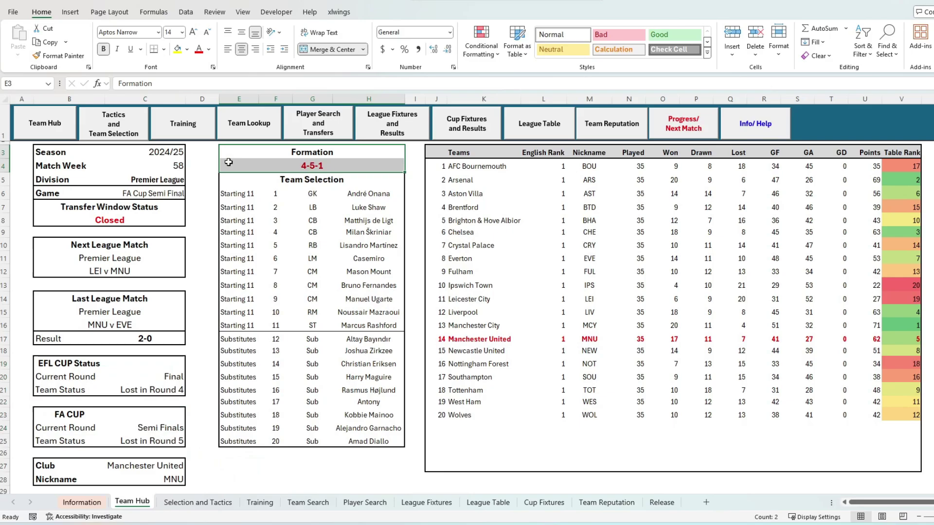
{"action": "left_click_drag", "start_coordinate": [232, 155], "coordinate": [264, 441]}
{"action": "left_click", "coordinate": [268, 464]}
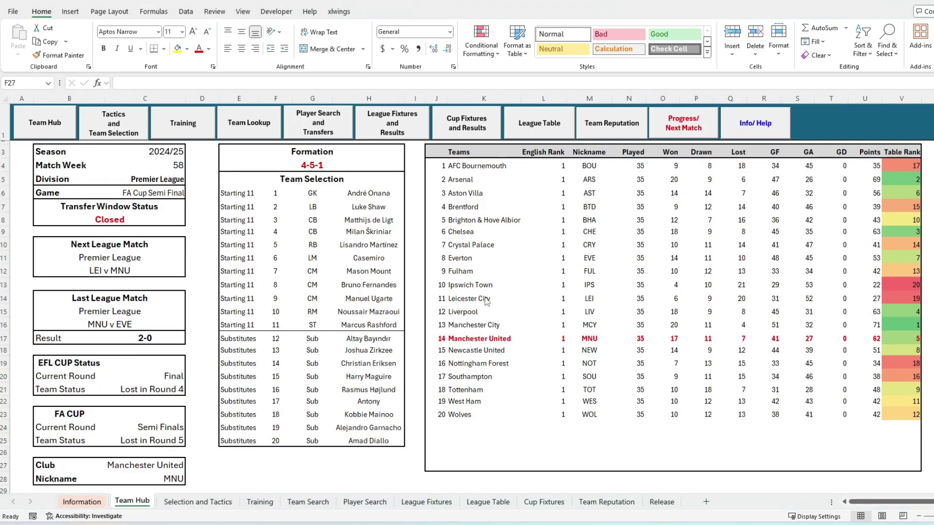
On the Selection and Tactics sheet, highlight the attribute ratings and Bruno Fernandes's row, then scroll down
{"action": "left_click", "coordinate": [137, 141]}
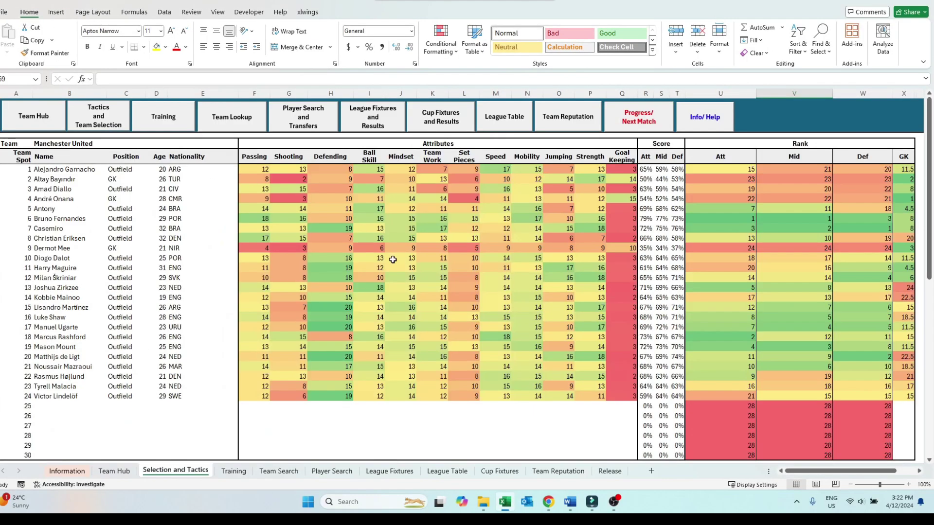
{"action": "left_click_drag", "start_coordinate": [255, 145], "coordinate": [495, 399]}
{"action": "left_click", "coordinate": [495, 416]}
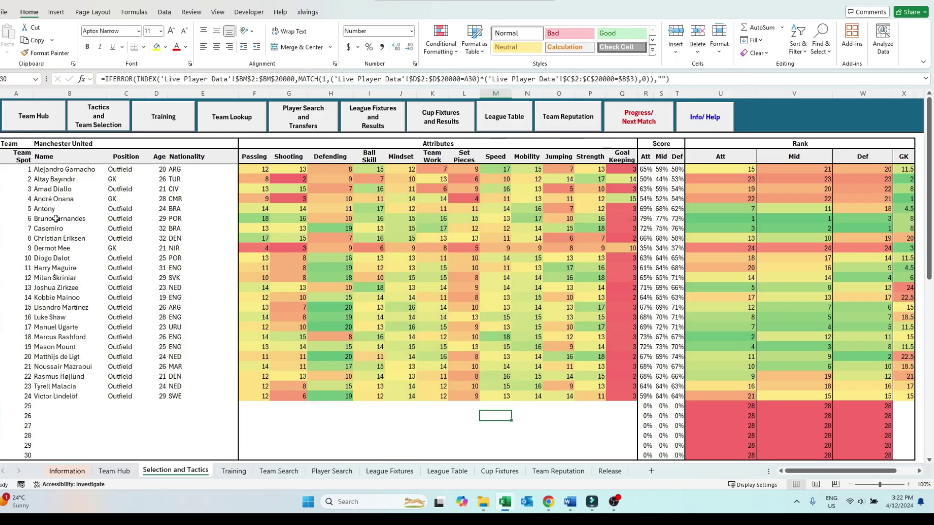
{"action": "left_click_drag", "start_coordinate": [56, 219], "coordinate": [904, 219]}
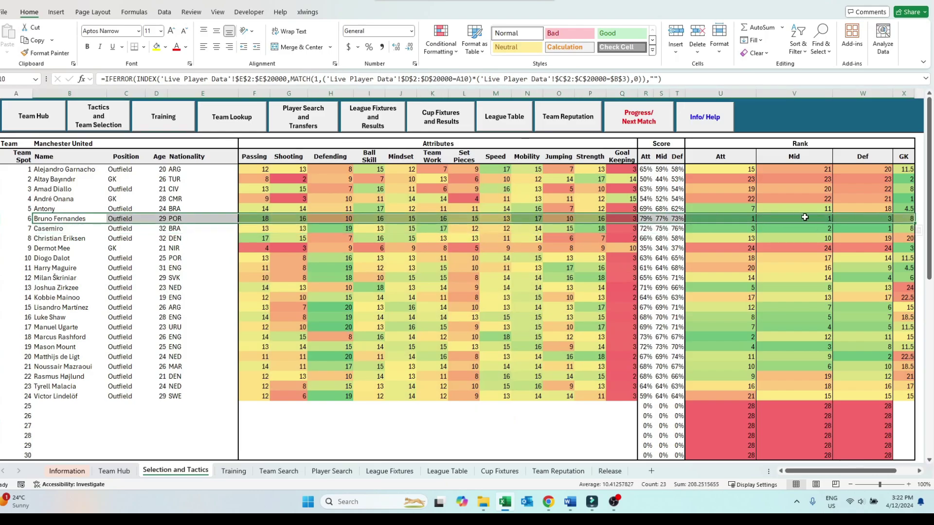
{"action": "scroll", "coordinate": [554, 303], "scroll_direction": "down", "scroll_amount": 10}
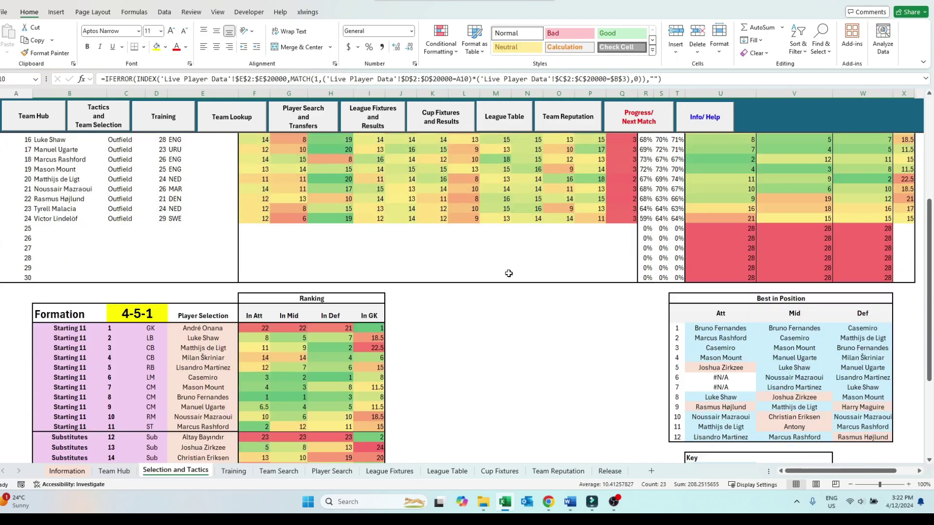
Try the 4-4-2, 4-3-3, 5-4-1 and 5-3-2 formations, then restore 4-5-1
{"action": "left_click", "coordinate": [495, 288]}
{"action": "left_click", "coordinate": [137, 195]}
{"action": "left_click", "coordinate": [171, 199]}
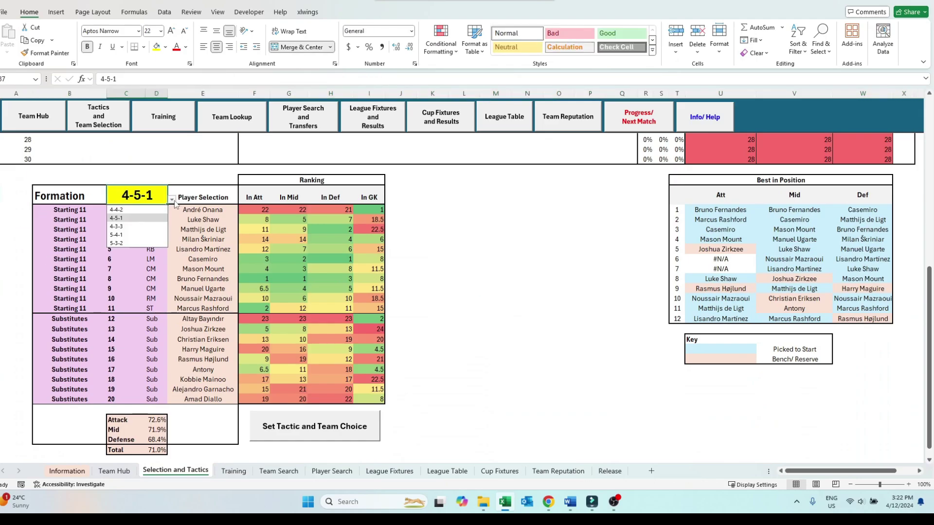
{"action": "left_click", "coordinate": [117, 210]}
{"action": "left_click", "coordinate": [172, 200]}
{"action": "left_click", "coordinate": [160, 219]}
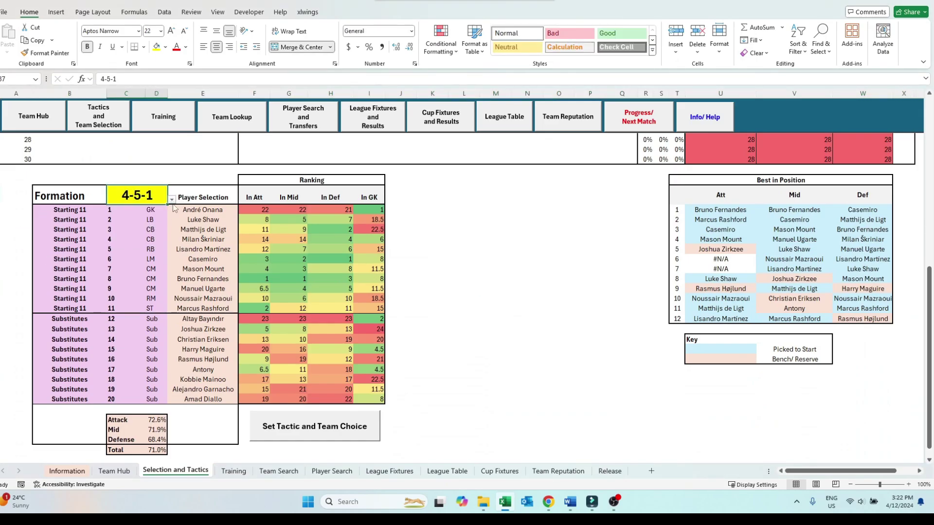
{"action": "left_click", "coordinate": [172, 199]}
{"action": "left_click", "coordinate": [146, 229]}
{"action": "left_click", "coordinate": [172, 199]}
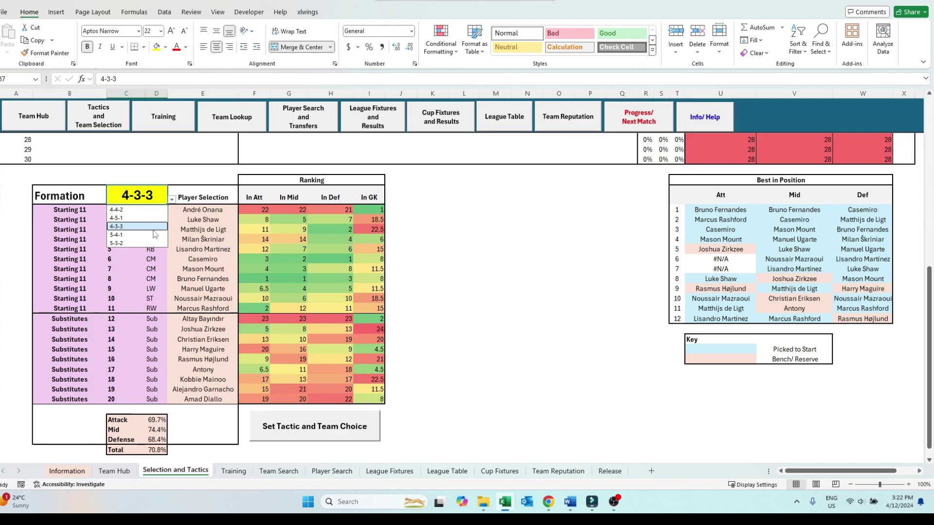
{"action": "left_click", "coordinate": [151, 238]}
{"action": "left_click", "coordinate": [171, 199]}
{"action": "left_click", "coordinate": [146, 243]}
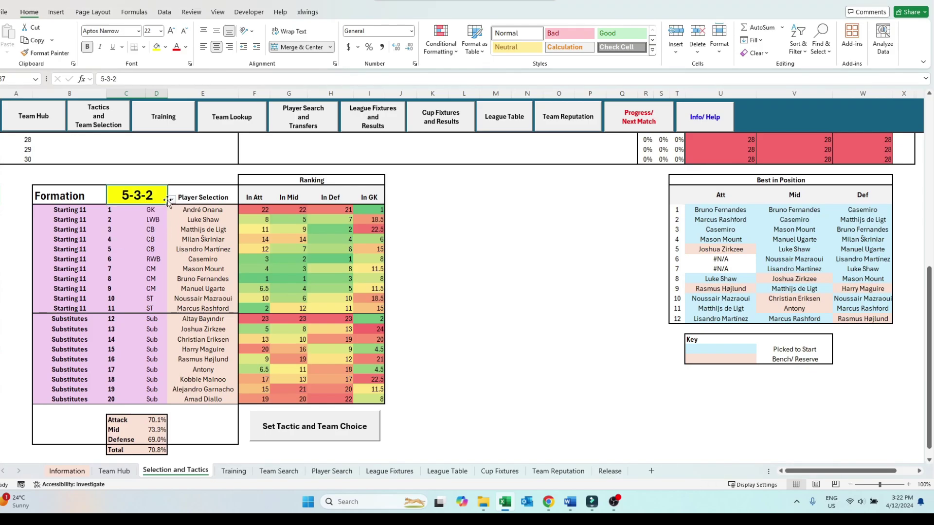
{"action": "left_click", "coordinate": [171, 199]}
{"action": "left_click", "coordinate": [155, 218]}
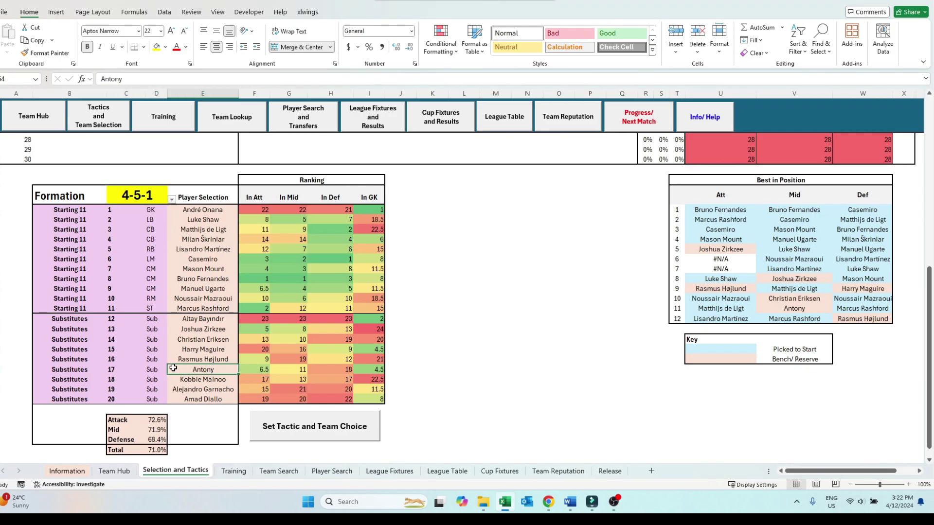
Highlight the Best in Position table and starting positions, and view Kobbie Mainoo's substitute slot options
{"action": "left_click", "coordinate": [496, 329]}
{"action": "left_click_drag", "start_coordinate": [705, 190], "coordinate": [827, 319]}
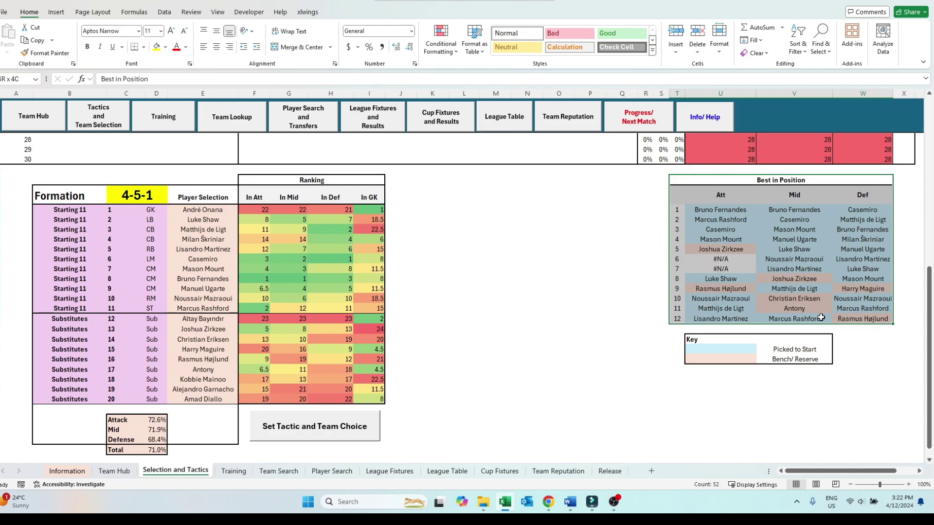
{"action": "left_click", "coordinate": [527, 318]}
{"action": "left_click_drag", "start_coordinate": [157, 210], "coordinate": [157, 309]}
{"action": "left_click", "coordinate": [514, 291]}
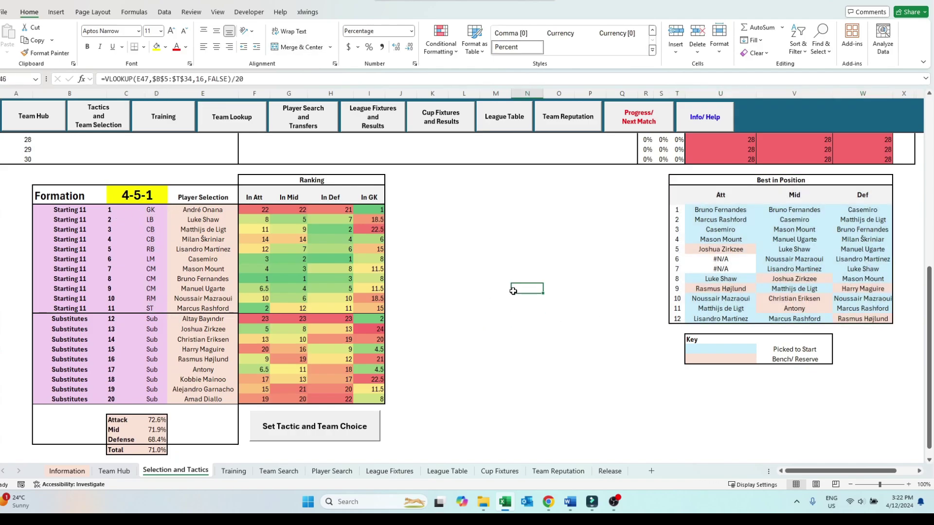
{"action": "left_click", "coordinate": [200, 382]}
{"action": "left_click", "coordinate": [243, 379]}
{"action": "scroll", "coordinate": [204, 428], "scroll_direction": "up", "scroll_amount": 3}
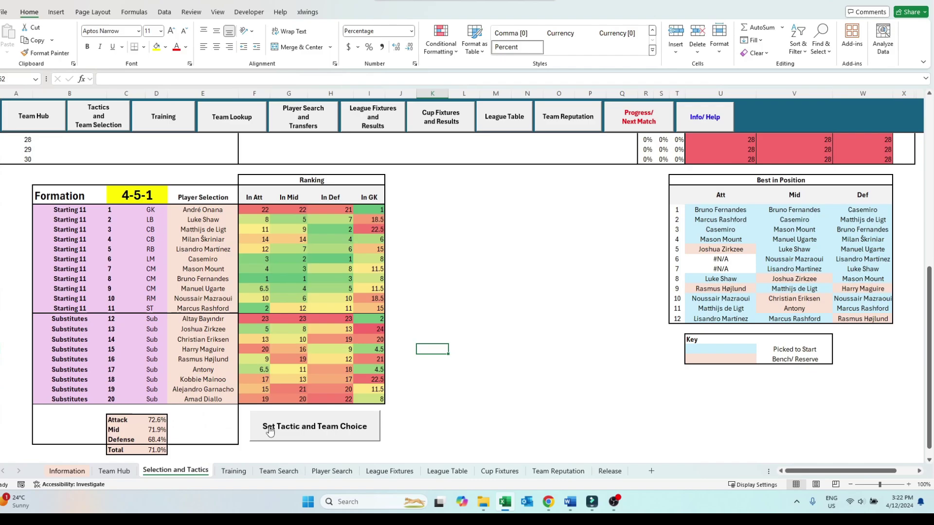
Store the 4-5-1 tactic and team selection, confirm, and go to the Training sheet
{"action": "left_click", "coordinate": [313, 429]}
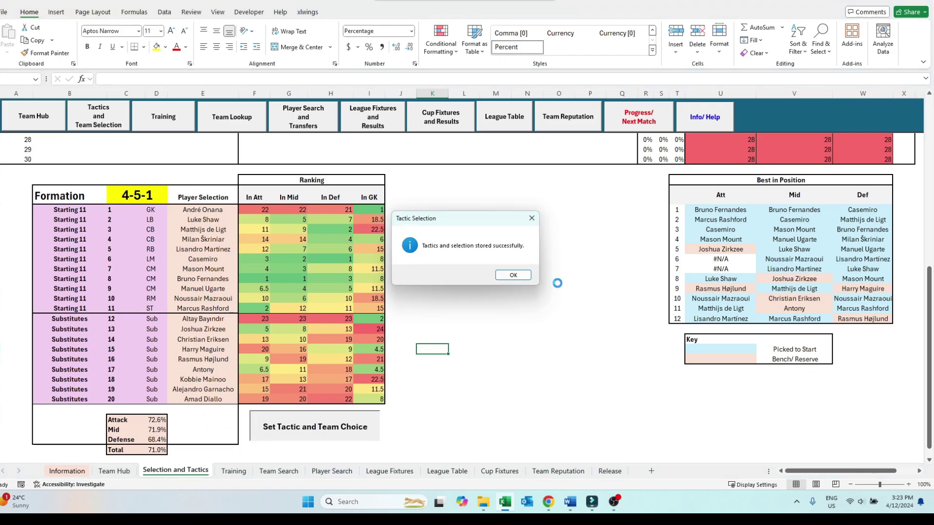
{"action": "key", "text": "Return"}
{"action": "left_click", "coordinate": [179, 118]}
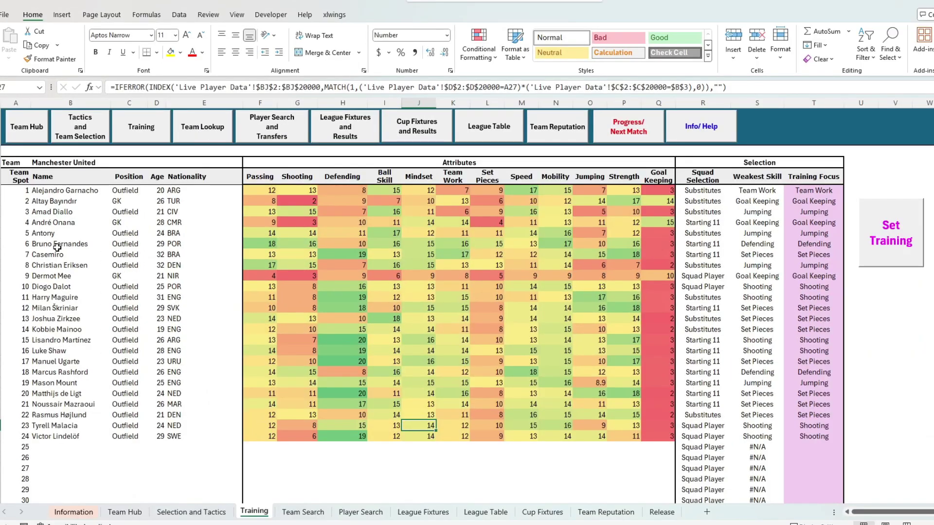
Change Bruno Fernandes's training focus to Shooting and save the training setup
{"action": "left_click_drag", "start_coordinate": [54, 245], "coordinate": [840, 246]}
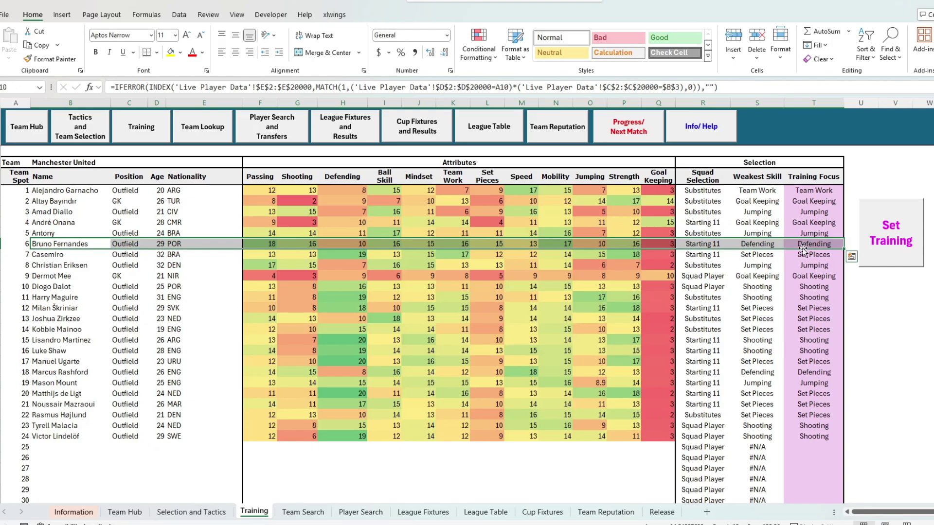
{"action": "left_click", "coordinate": [808, 308]}
{"action": "left_click", "coordinate": [827, 242]}
{"action": "left_click", "coordinate": [849, 244]}
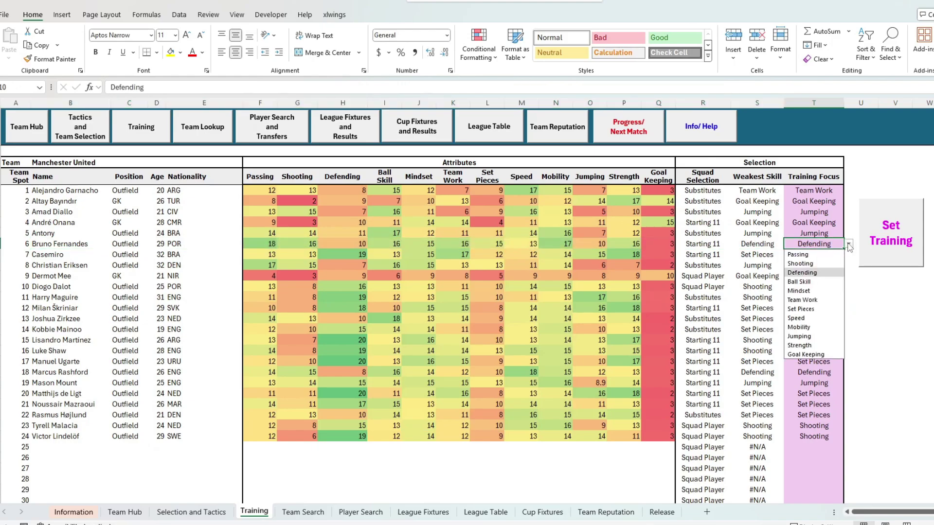
{"action": "left_click", "coordinate": [819, 300]}
{"action": "left_click", "coordinate": [848, 244]}
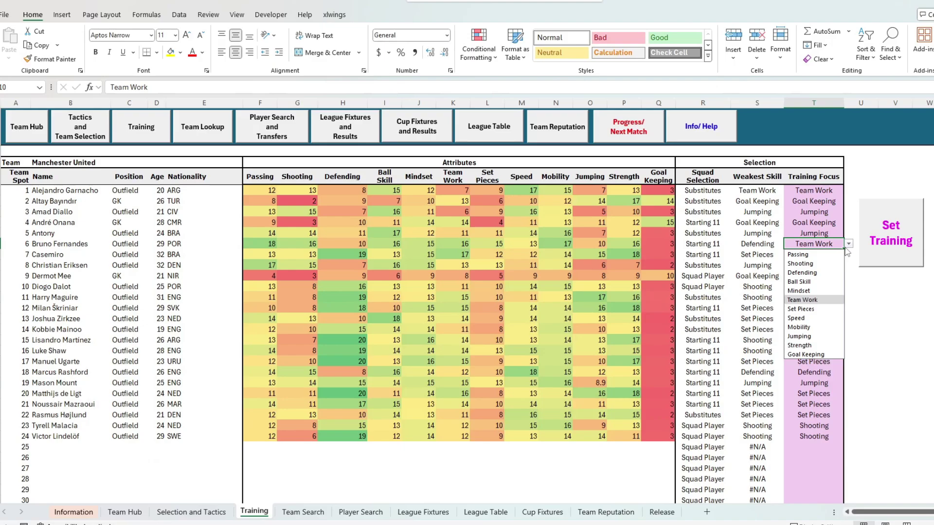
{"action": "left_click", "coordinate": [808, 264]}
{"action": "left_click", "coordinate": [890, 243]}
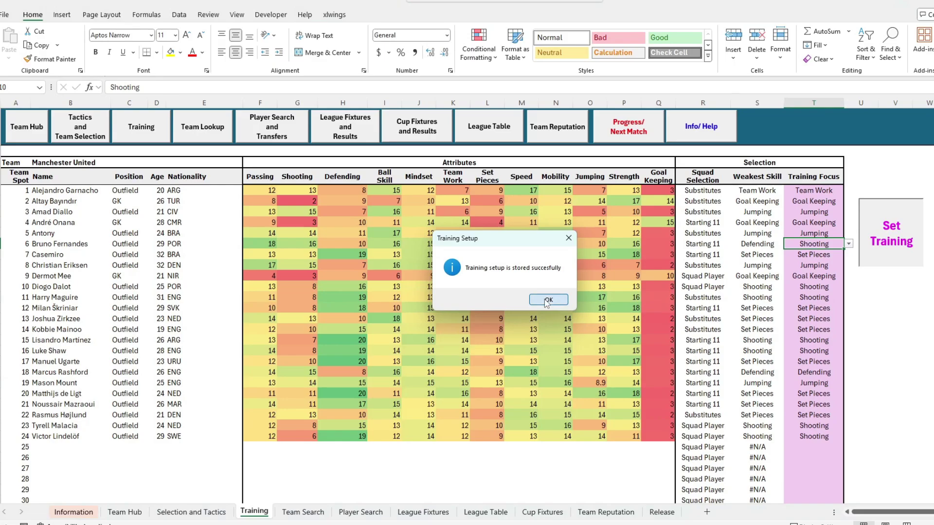
{"action": "left_click", "coordinate": [548, 301]}
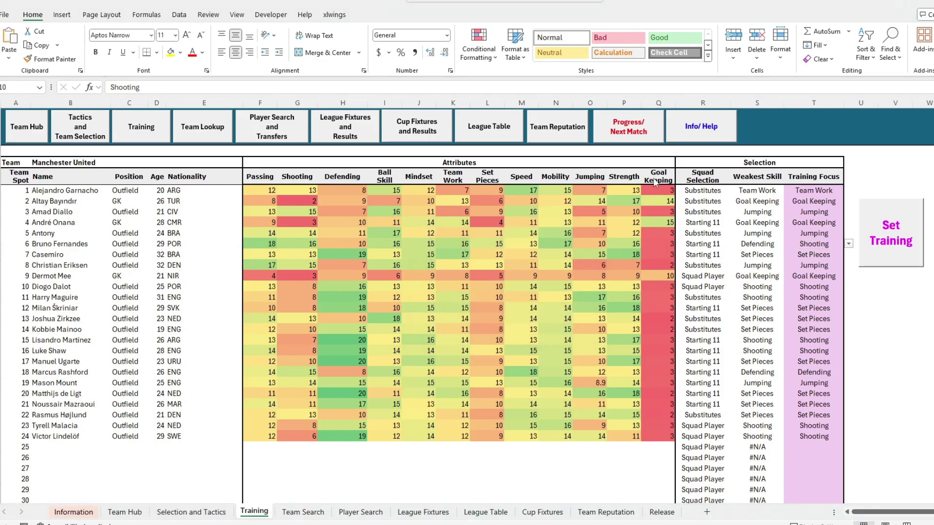
Look up Leicester City by typing 'lei' in the Team cell, then inspect its Defending formulas
{"action": "left_click", "coordinate": [201, 128]}
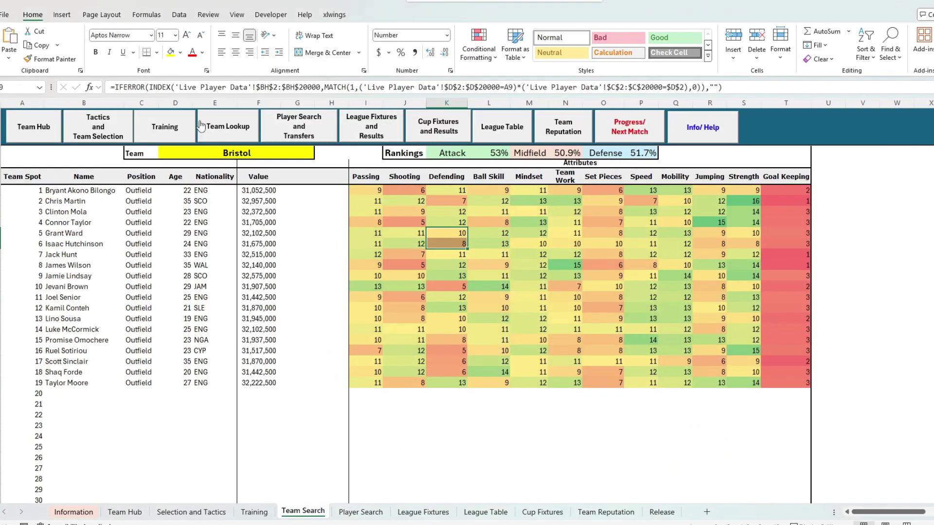
{"action": "left_click", "coordinate": [215, 157]}
{"action": "type", "text": "lei"}
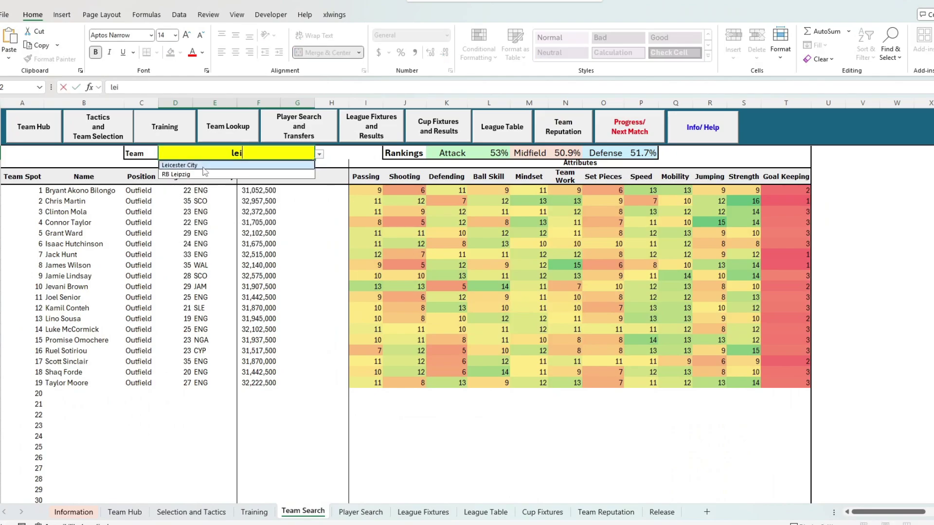
{"action": "left_click", "coordinate": [201, 166]}
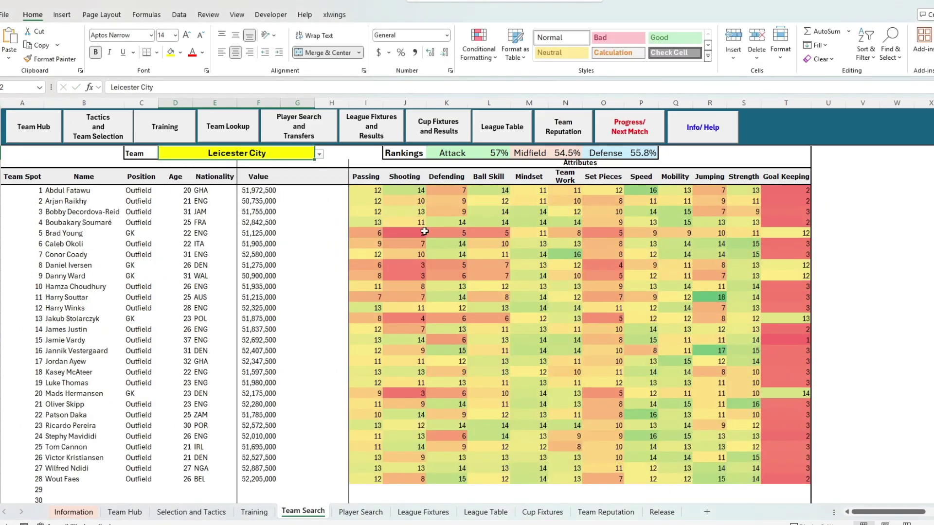
{"action": "left_click", "coordinate": [648, 162]}
{"action": "left_click", "coordinate": [457, 243]}
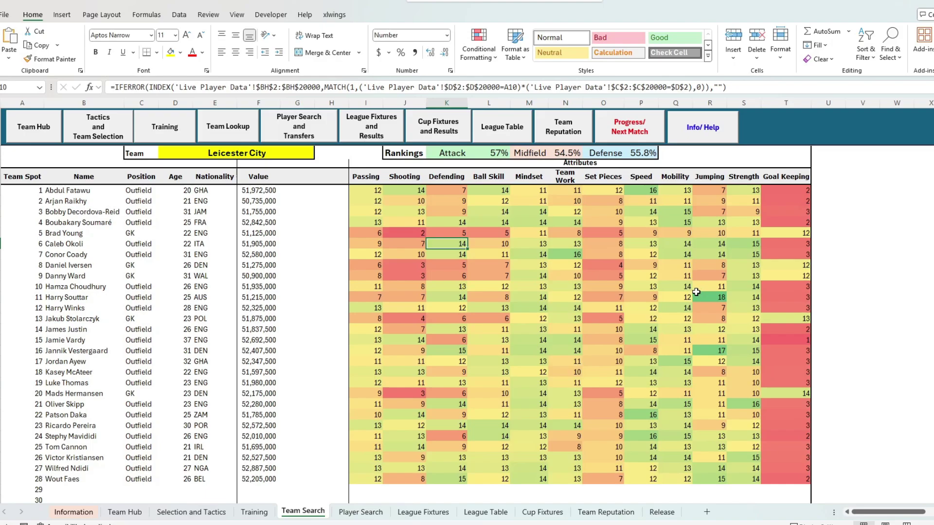
{"action": "left_click", "coordinate": [443, 304]}
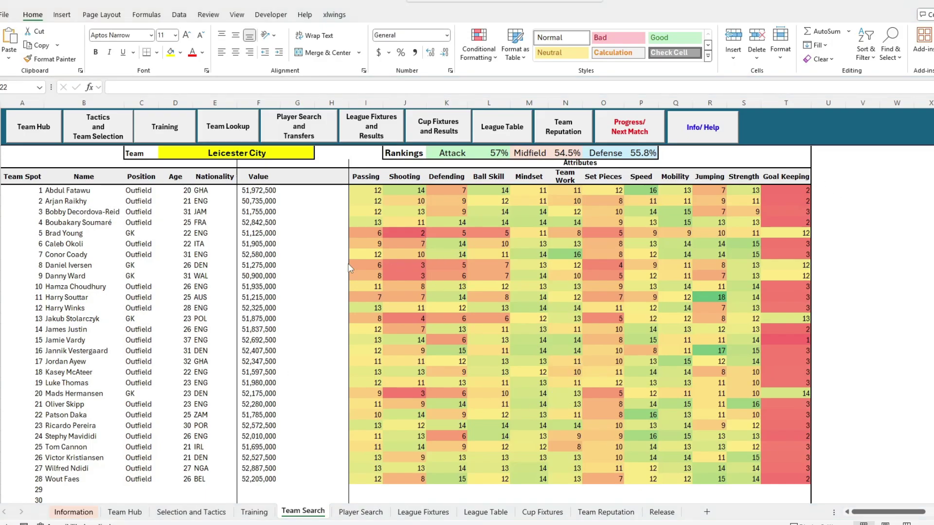
Submit a transfer offer for Declan Rice and dismiss the closed transfer window warning
{"action": "left_click", "coordinate": [308, 133]}
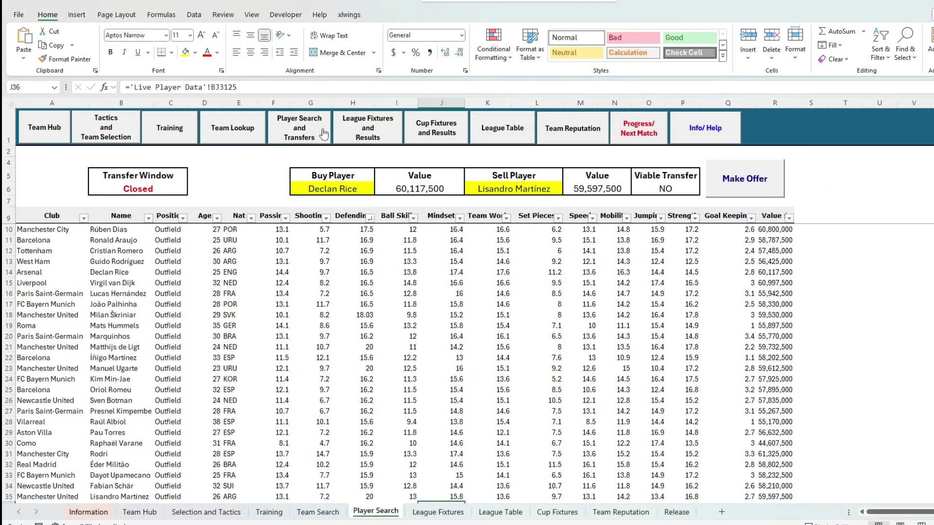
{"action": "left_click", "coordinate": [260, 255]}
{"action": "left_click", "coordinate": [367, 187]}
{"action": "left_click", "coordinate": [517, 185]}
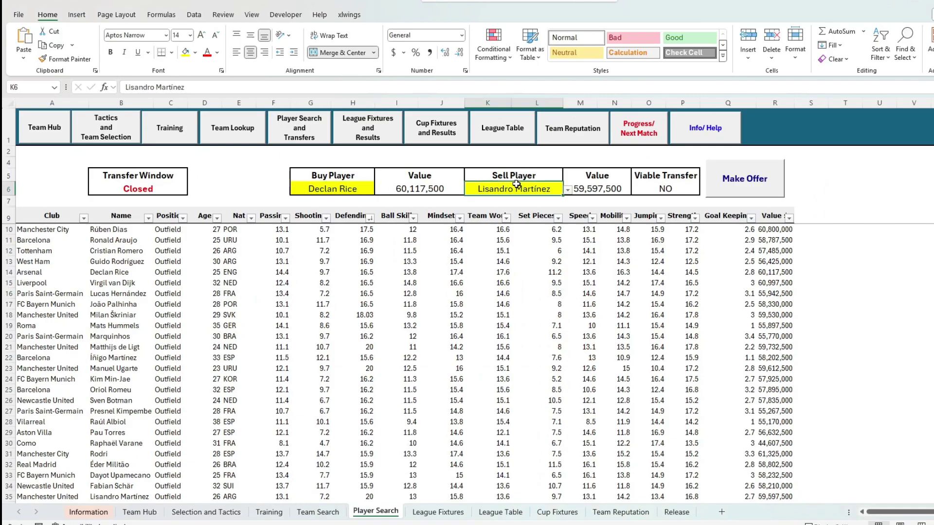
{"action": "left_click", "coordinate": [713, 185]}
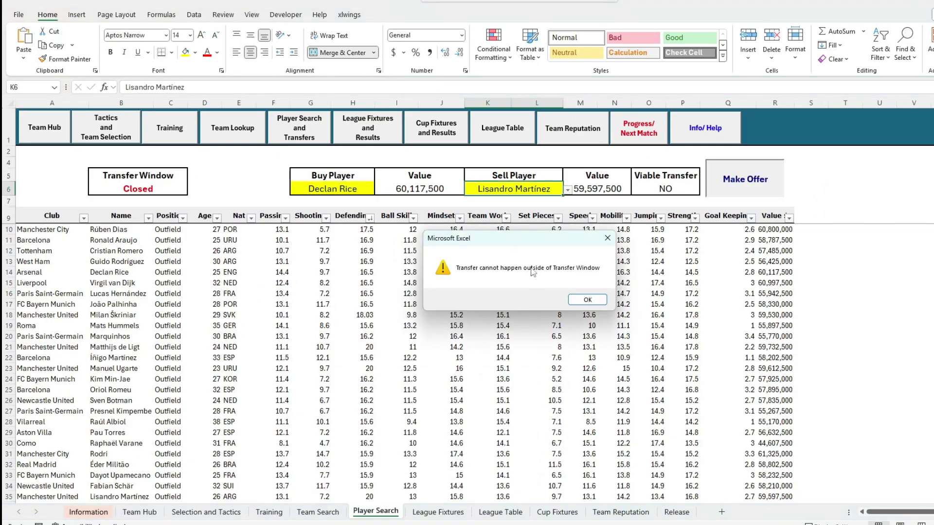
{"action": "left_click", "coordinate": [587, 299]}
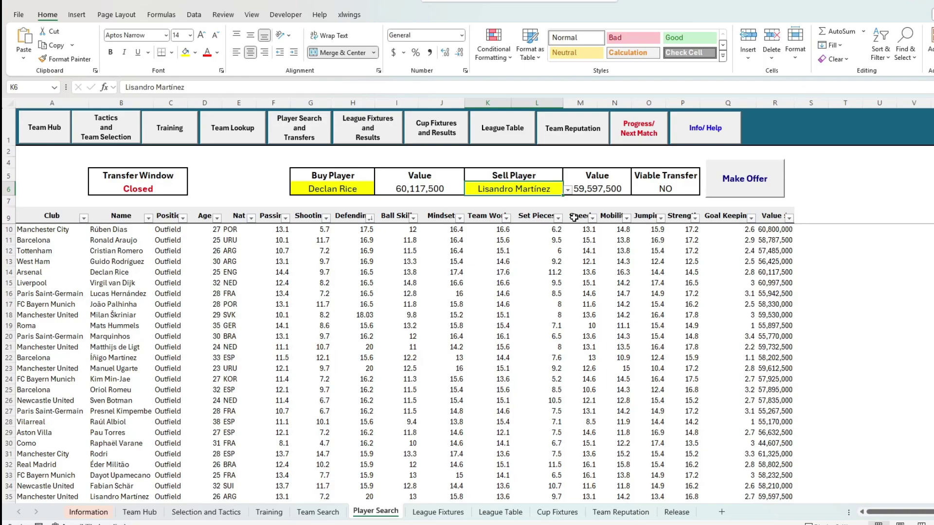
Sort players by Speed, largest to smallest, and select the fastest player's row
{"action": "left_click", "coordinate": [600, 217]}
{"action": "left_click", "coordinate": [592, 218]}
{"action": "left_click", "coordinate": [560, 252]}
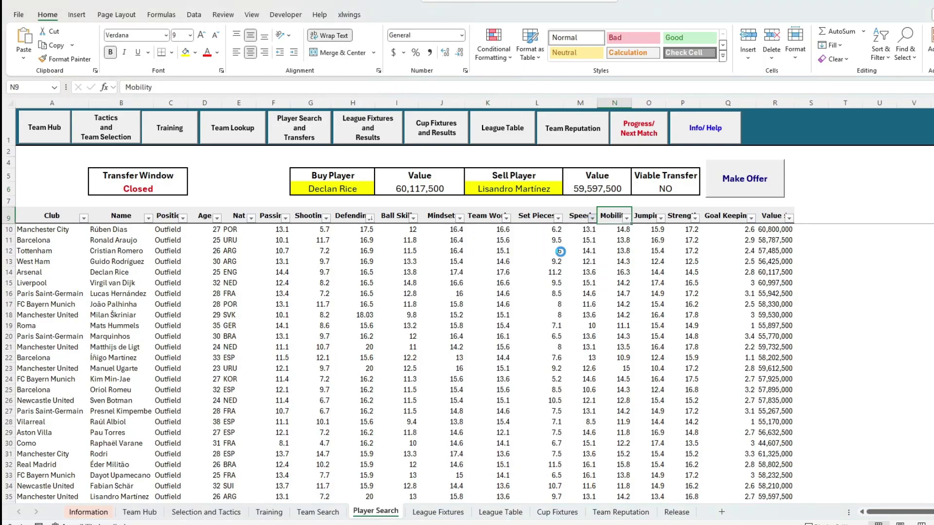
{"action": "left_click", "coordinate": [583, 229]}
{"action": "key", "text": "shift+Home"}
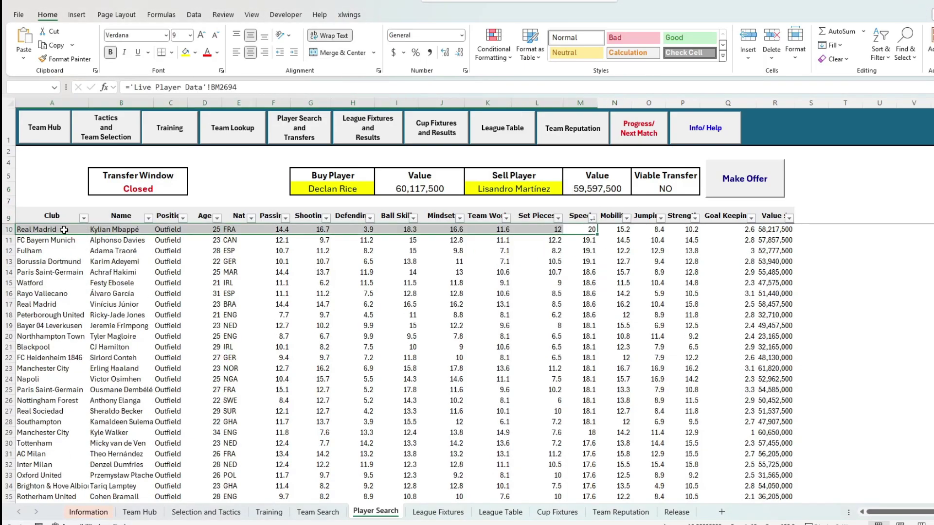
Browse the League Fixtures and Results sheet down and across all divisions, then return to the top left
{"action": "left_click", "coordinate": [459, 316]}
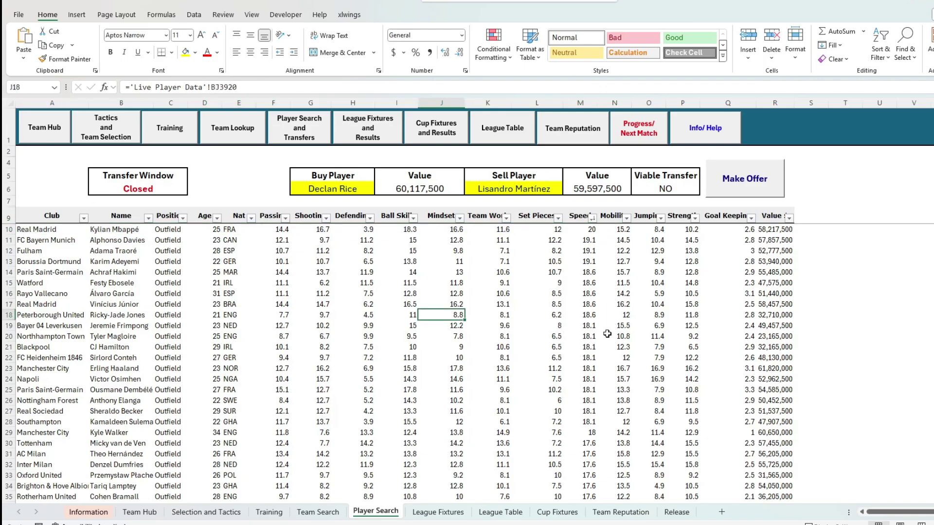
{"action": "left_click", "coordinate": [361, 134]}
{"action": "left_click", "coordinate": [445, 301]}
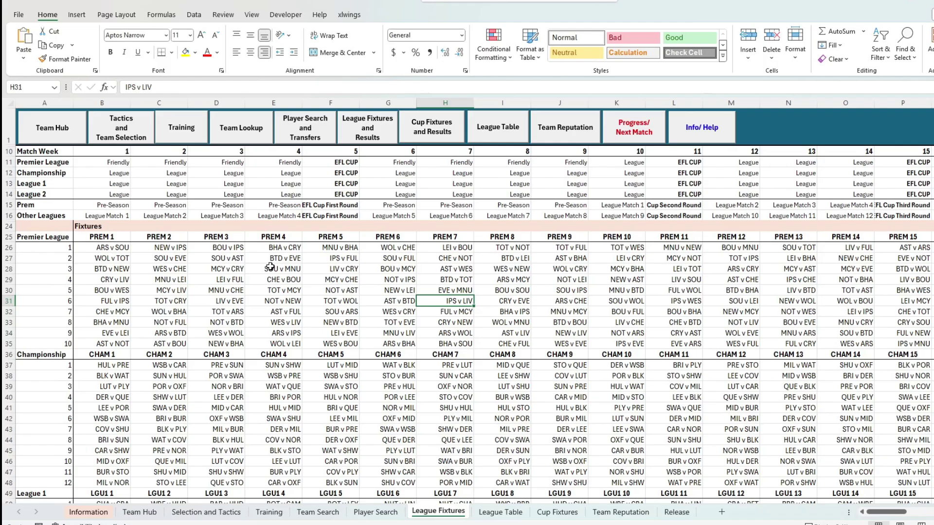
{"action": "scroll", "coordinate": [225, 288], "scroll_direction": "down", "scroll_amount": 4}
{"action": "scroll", "coordinate": [226, 287], "scroll_direction": "down", "scroll_amount": 14}
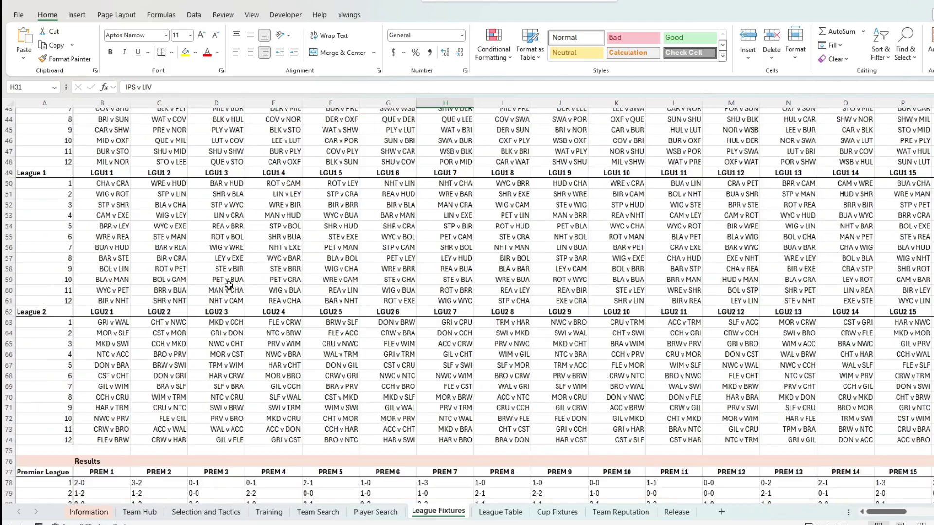
{"action": "scroll", "coordinate": [226, 286], "scroll_direction": "down", "scroll_amount": 8}
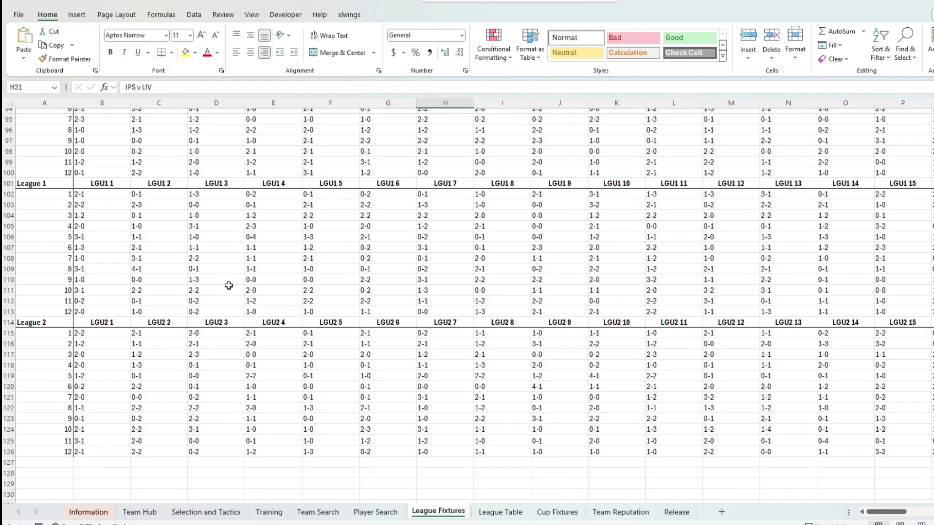
{"action": "left_click_drag", "start_coordinate": [869, 517], "coordinate": [932, 516]}
{"action": "scroll", "coordinate": [870, 454], "scroll_direction": "up", "scroll_amount": 20}
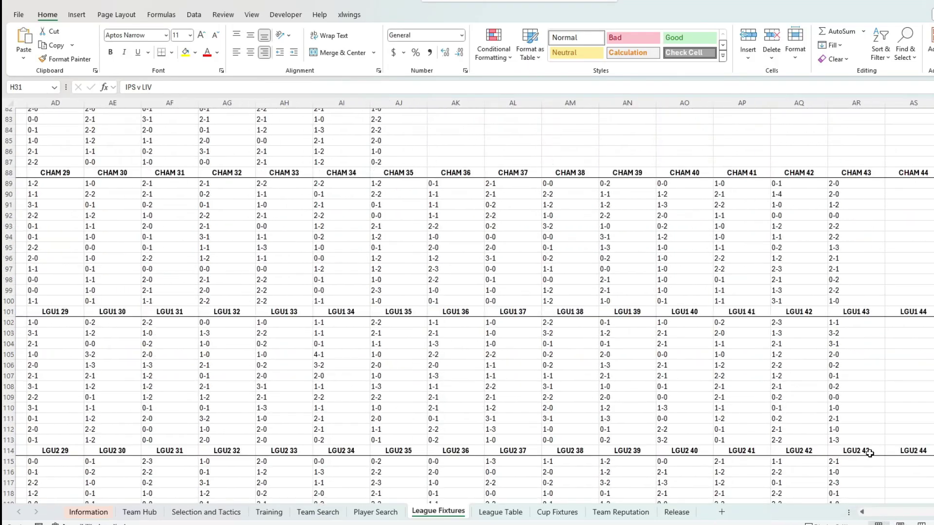
{"action": "scroll", "coordinate": [869, 453], "scroll_direction": "up", "scroll_amount": 3}
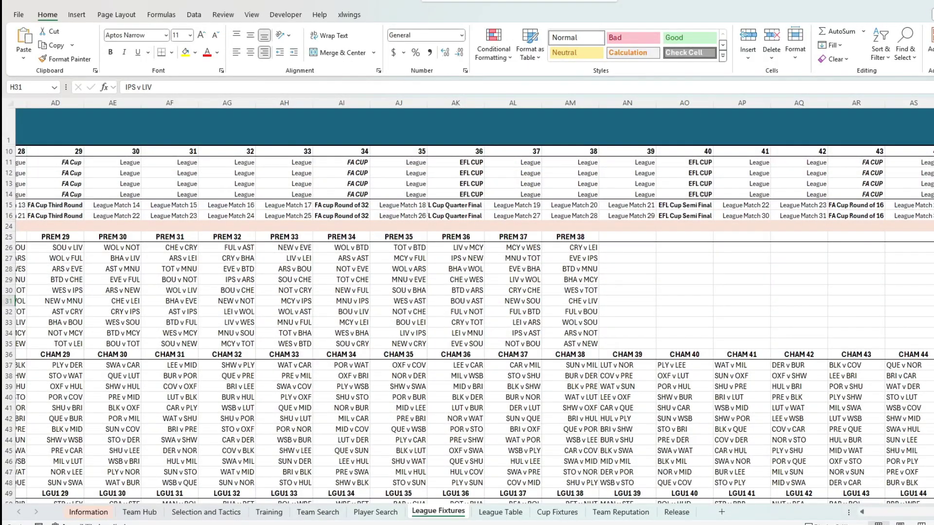
{"action": "left_click_drag", "start_coordinate": [919, 517], "coordinate": [878, 517]}
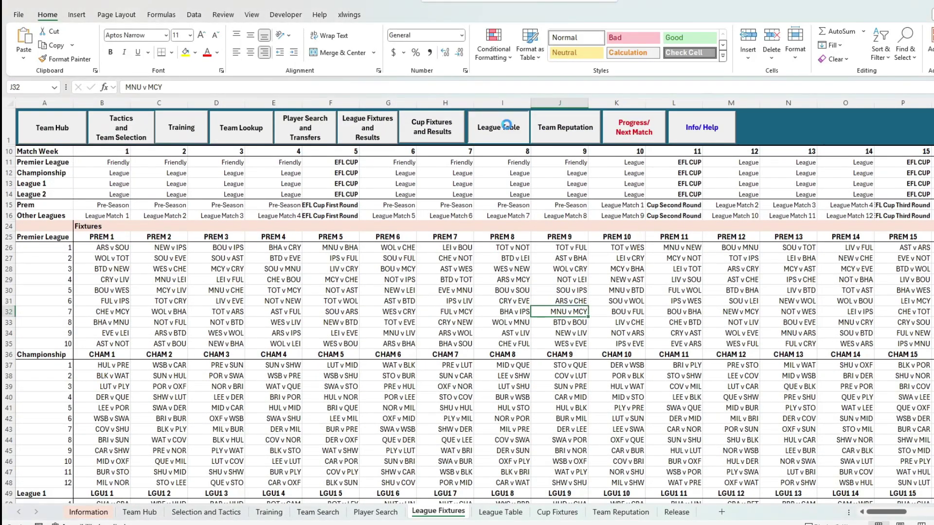
On the League Table sheet, highlight the Premier League, Championship, League One and League Two standings in turn
{"action": "left_click", "coordinate": [497, 127]}
{"action": "scroll", "coordinate": [583, 248], "scroll_direction": "up", "scroll_amount": 20}
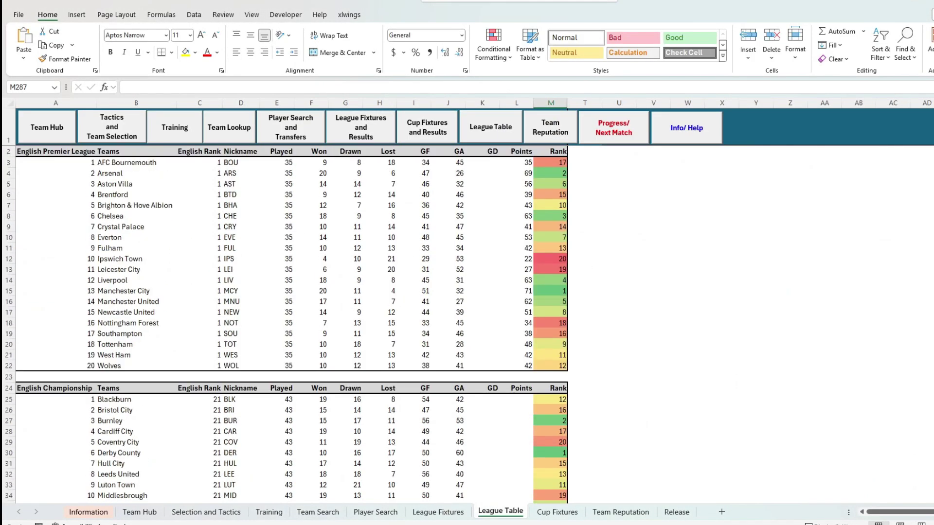
{"action": "left_click_drag", "start_coordinate": [38, 148], "coordinate": [564, 370]}
{"action": "scroll", "coordinate": [486, 340], "scroll_direction": "down", "scroll_amount": 7}
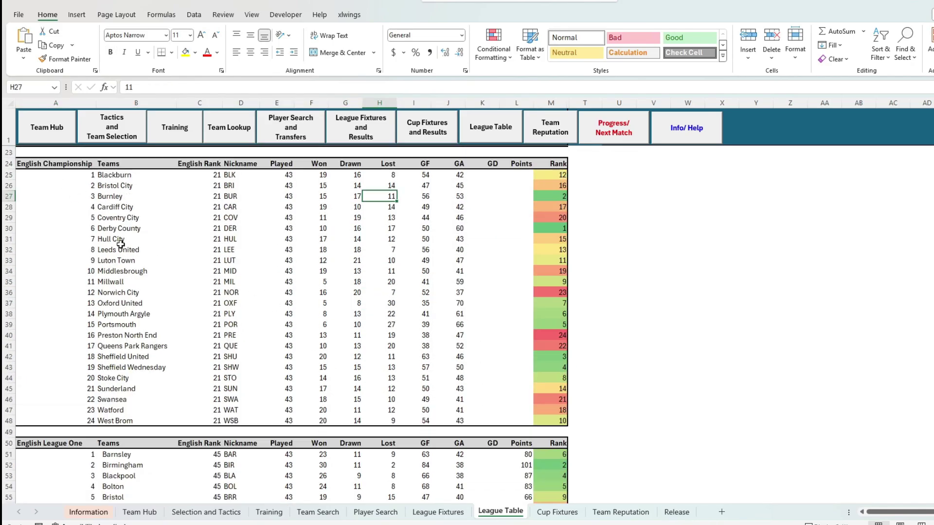
{"action": "left_click_drag", "start_coordinate": [39, 163], "coordinate": [554, 420]}
{"action": "scroll", "coordinate": [146, 326], "scroll_direction": "down", "scroll_amount": 8}
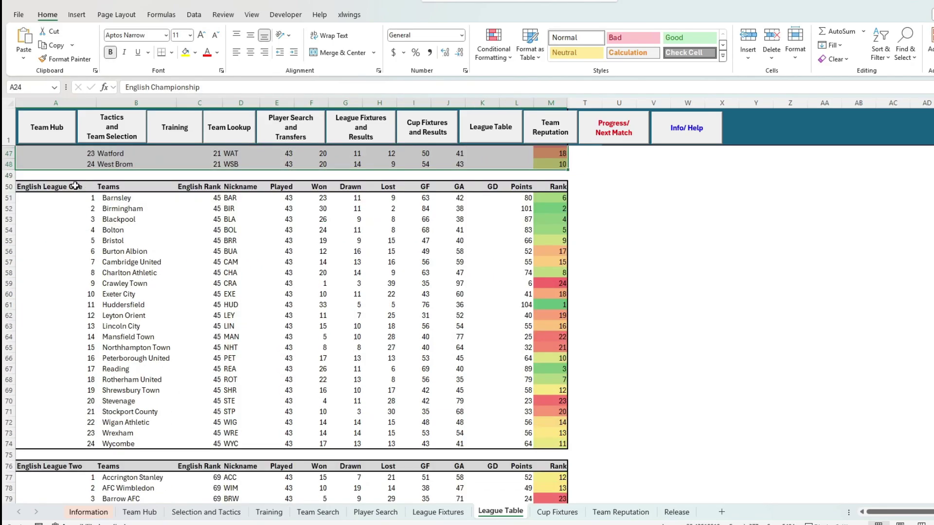
{"action": "left_click_drag", "start_coordinate": [78, 187], "coordinate": [545, 433]}
{"action": "scroll", "coordinate": [68, 331], "scroll_direction": "down", "scroll_amount": 8}
{"action": "left_click_drag", "start_coordinate": [53, 210], "coordinate": [542, 460]}
{"action": "left_click", "coordinate": [756, 292]}
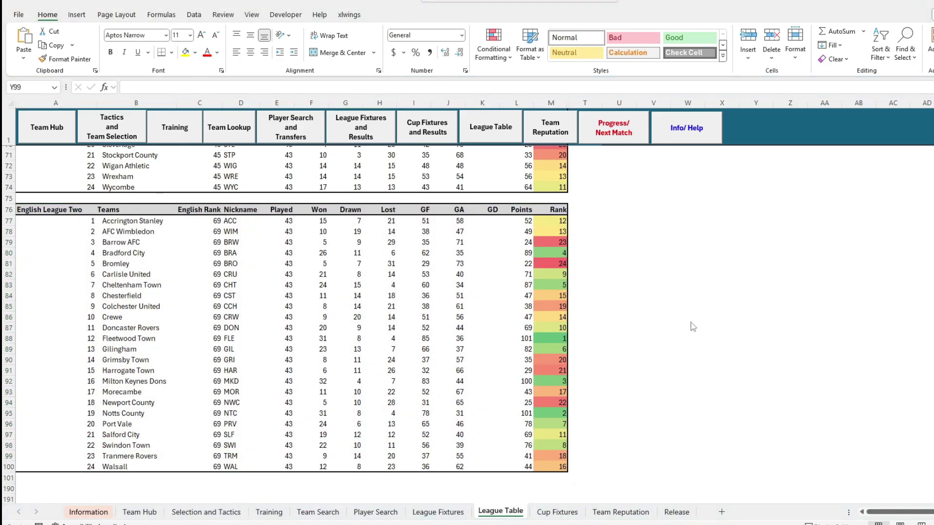
Highlight the FA Cup fixtures, inspect the LEI v TOT semi-final and the 1-1 WOL v BUR EFL Cup final
{"action": "left_click", "coordinate": [557, 511]}
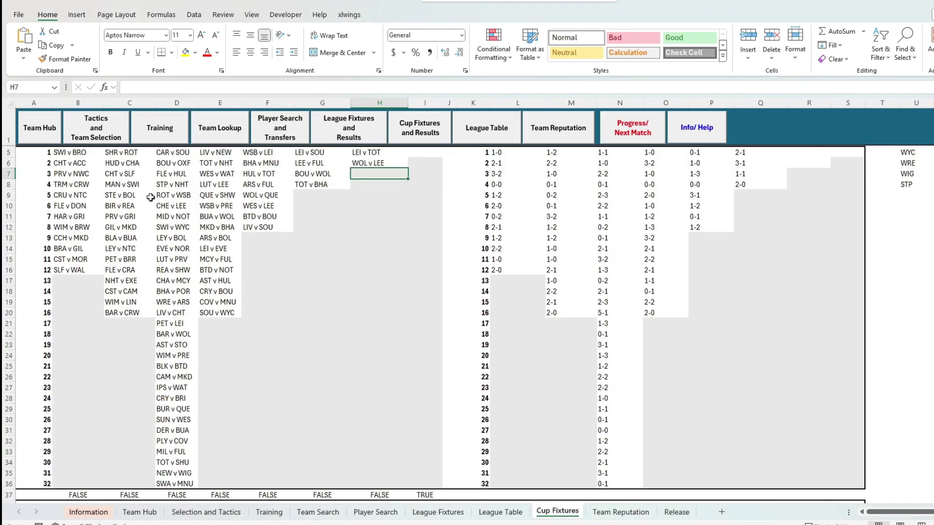
{"action": "left_click_drag", "start_coordinate": [41, 162], "coordinate": [855, 387]}
{"action": "left_click", "coordinate": [850, 420]}
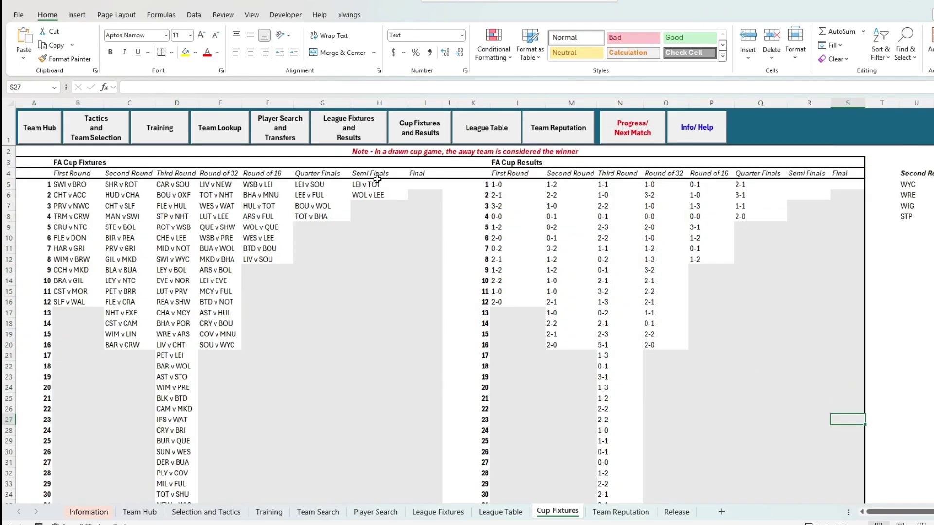
{"action": "left_click", "coordinate": [377, 187]}
{"action": "scroll", "coordinate": [505, 313], "scroll_direction": "down", "scroll_amount": 8}
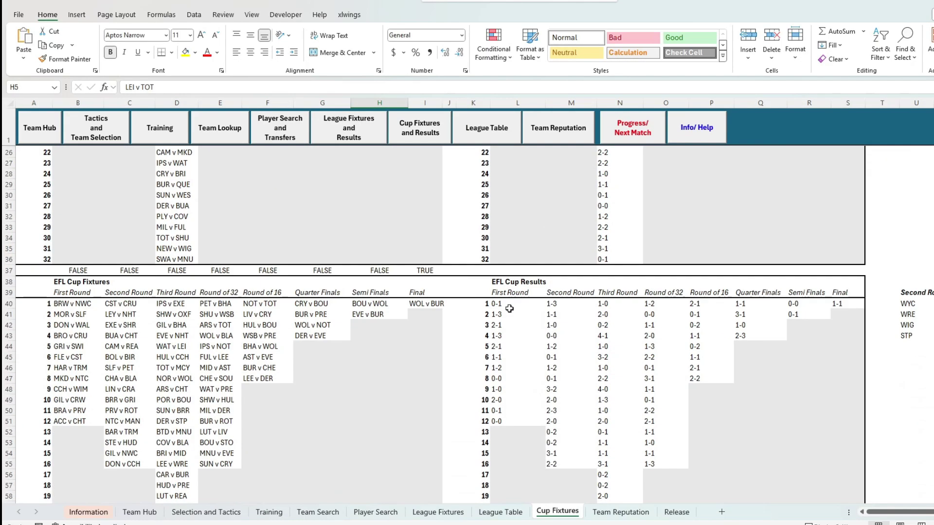
{"action": "left_click", "coordinate": [417, 308]}
{"action": "scroll", "coordinate": [428, 312], "scroll_direction": "down", "scroll_amount": 2}
{"action": "left_click", "coordinate": [837, 240]}
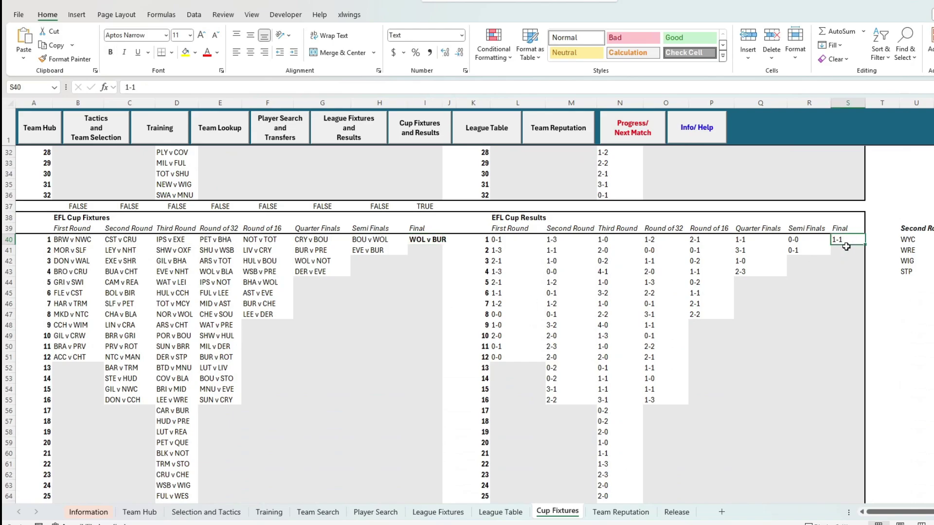
{"action": "scroll", "coordinate": [835, 266], "scroll_direction": "down", "scroll_amount": 2}
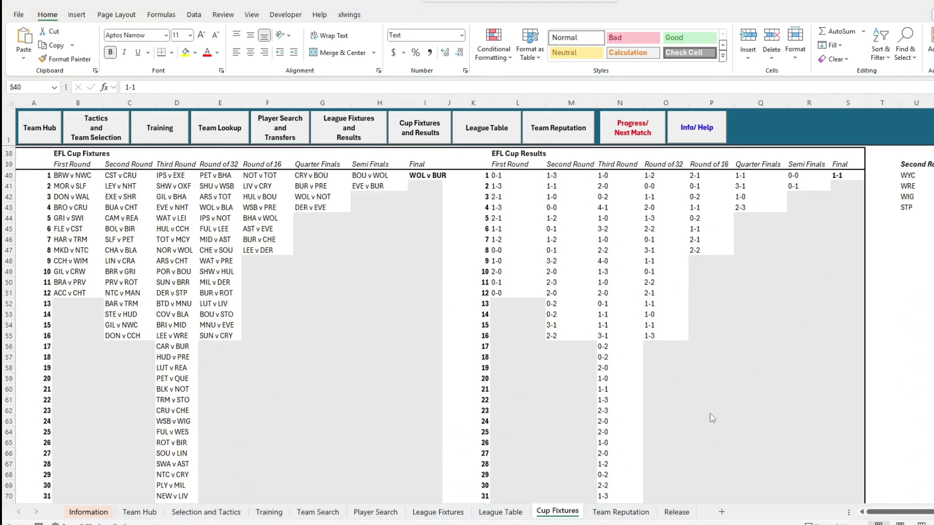
On the Release sheet, choose squad players for the first and second release slots
{"action": "left_click", "coordinate": [677, 512]}
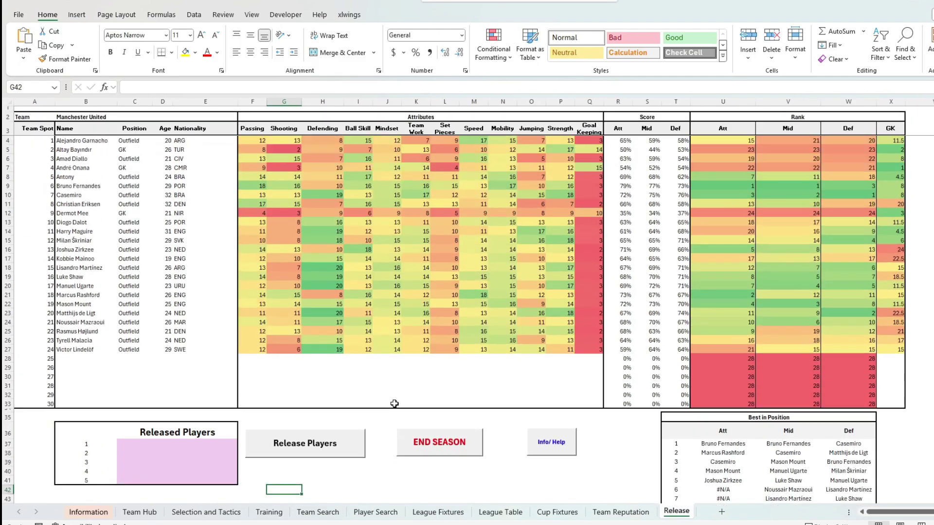
{"action": "left_click", "coordinate": [195, 443]}
{"action": "left_click", "coordinate": [242, 444]}
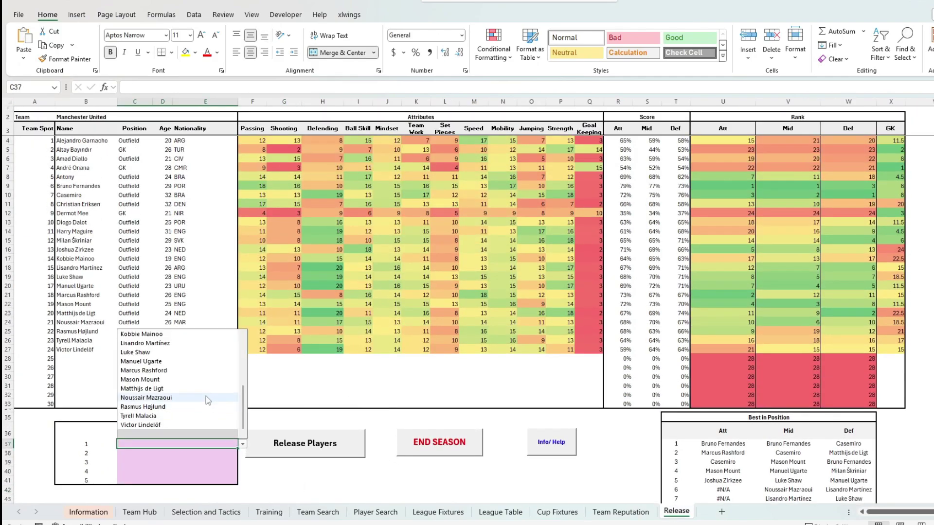
{"action": "left_click", "coordinate": [180, 371]}
{"action": "left_click", "coordinate": [184, 455]}
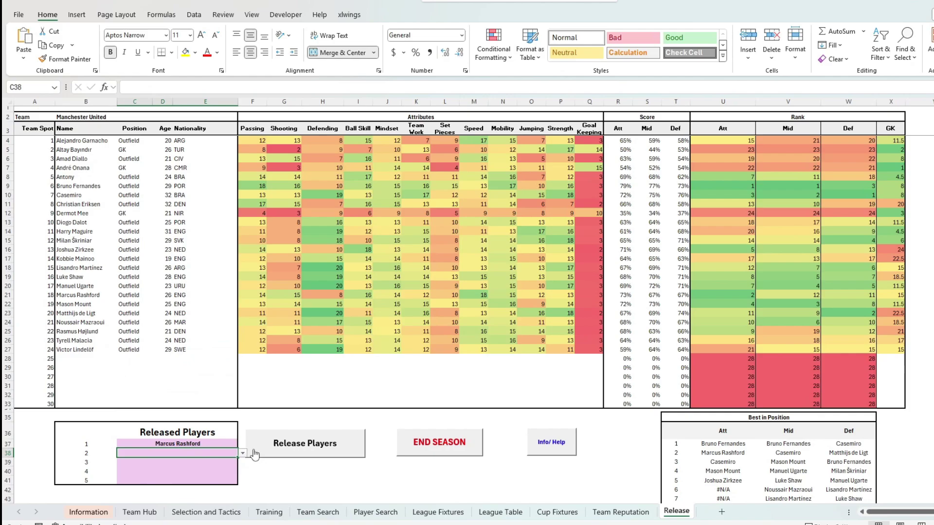
{"action": "left_click", "coordinate": [242, 452]}
{"action": "left_click", "coordinate": [166, 433]}
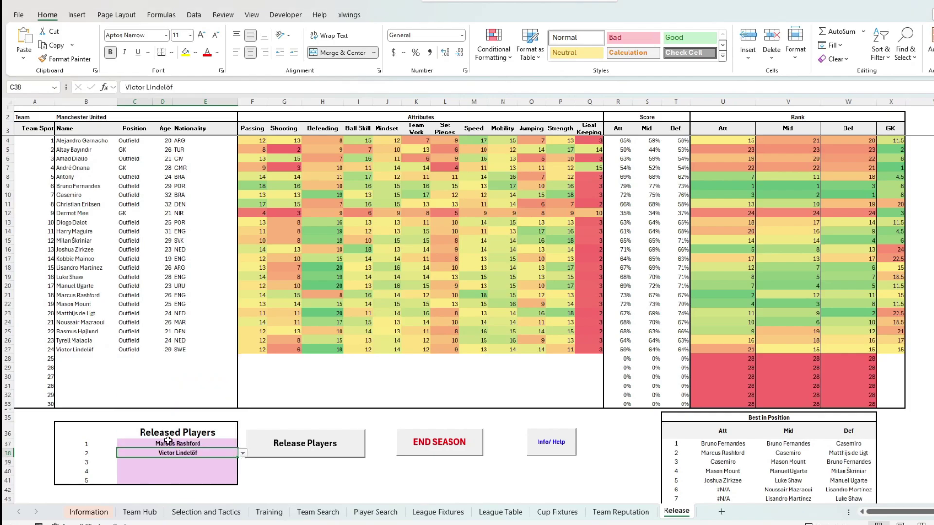
Put Rasmus Højlund in the first slot and release him and Victor Lindelöf
{"action": "left_click", "coordinate": [232, 444]}
{"action": "left_click", "coordinate": [242, 444]}
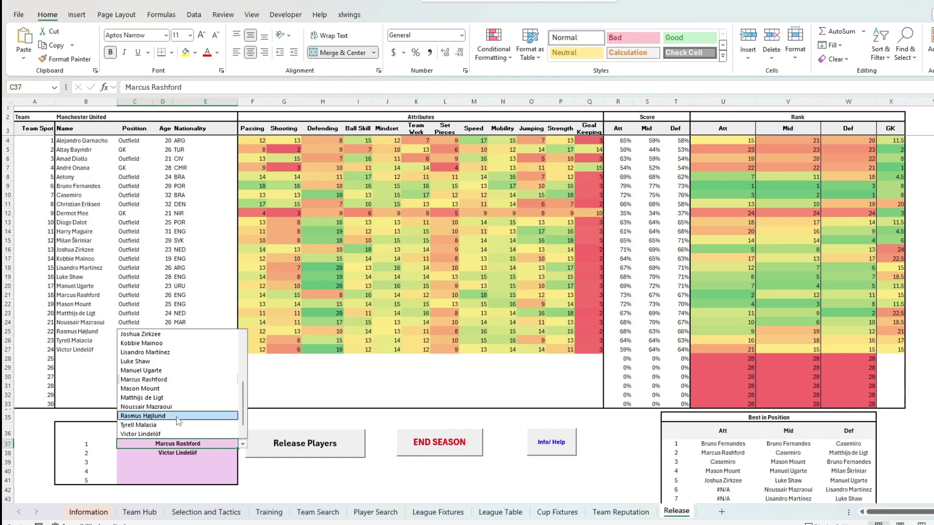
{"action": "left_click", "coordinate": [177, 417]}
{"action": "left_click", "coordinate": [306, 456]}
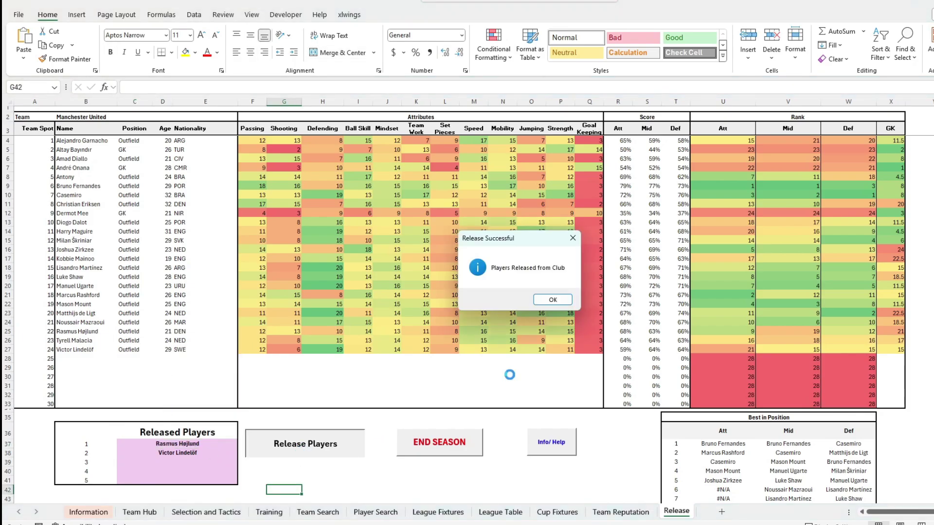
Dismiss the release message, then confirm tactics and training to play FA Cup Round 7
{"action": "left_click", "coordinate": [566, 304]}
{"action": "left_click", "coordinate": [470, 378]}
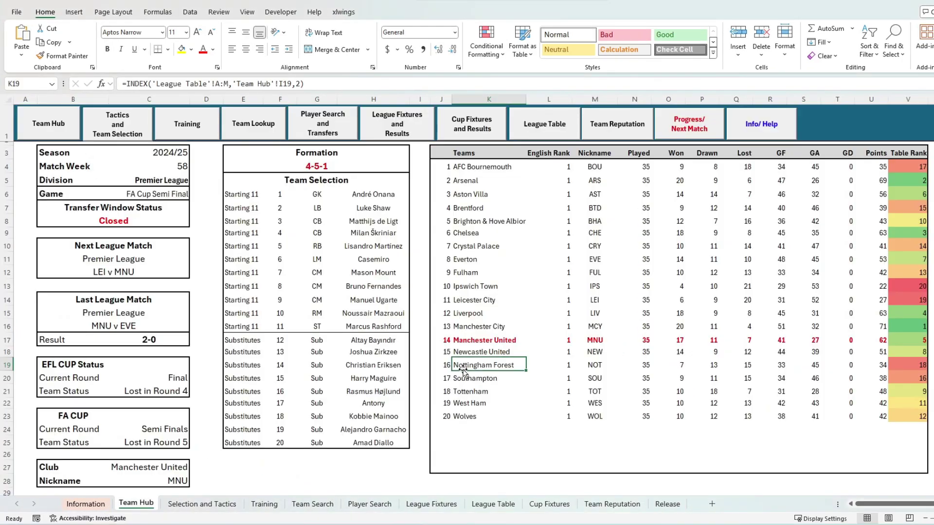
{"action": "left_click", "coordinate": [678, 132]}
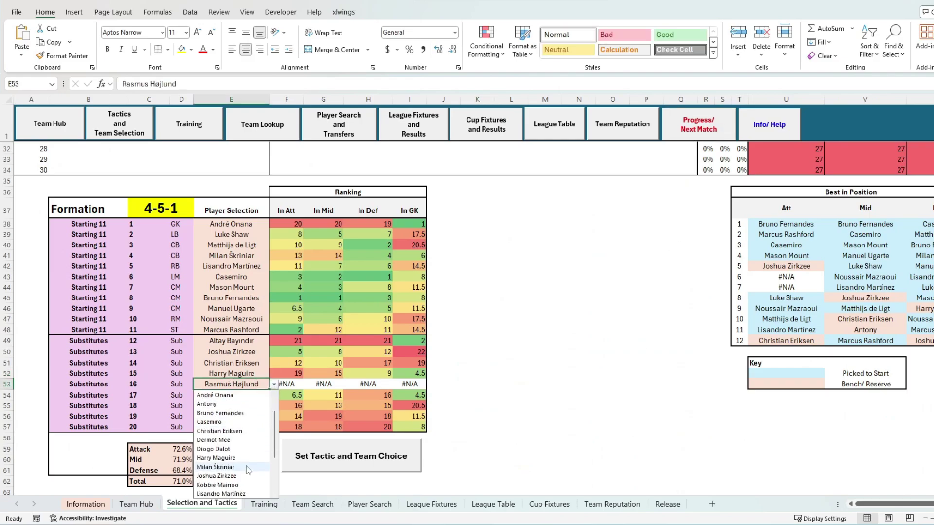
{"action": "left_click", "coordinate": [400, 465]}
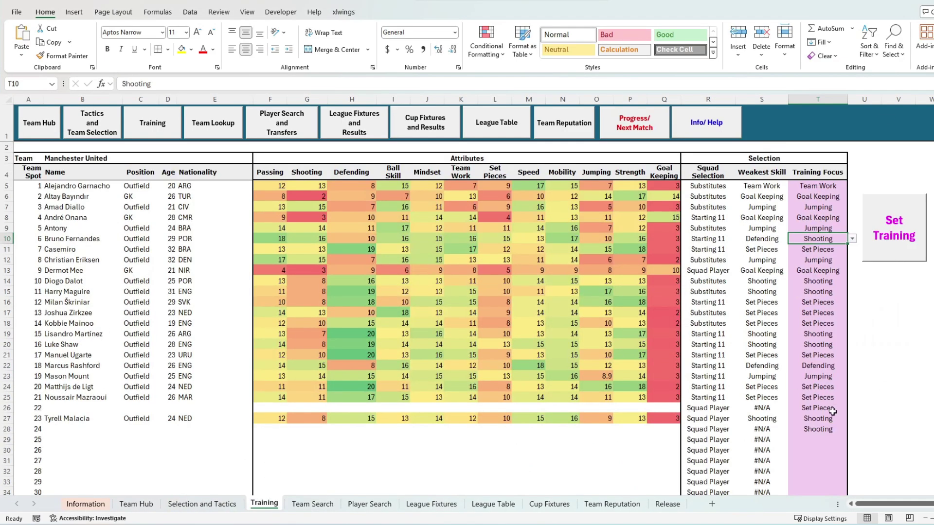
{"action": "left_click", "coordinate": [876, 234]}
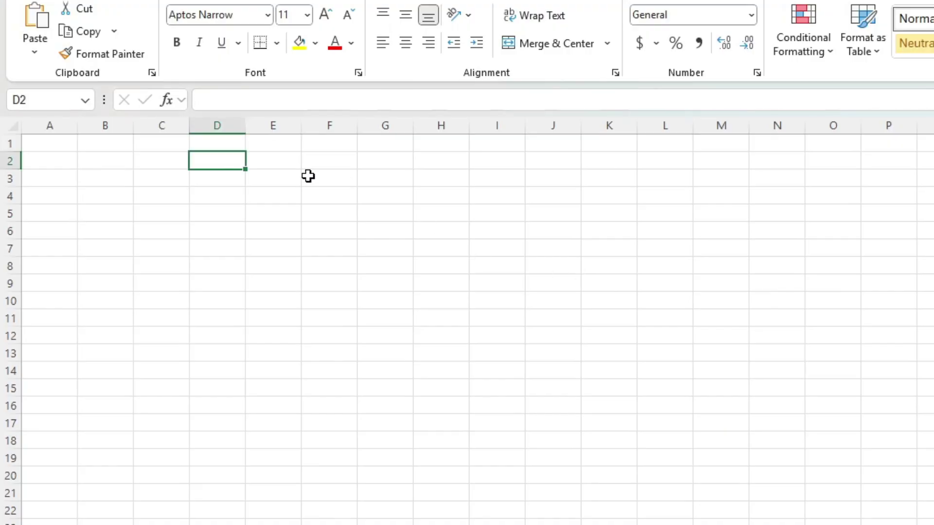
Enter headings 'Must Haves' in F3 and 'Nice To haves' in H3, bolded and column-autofitted
{"action": "left_click", "coordinate": [309, 175]}
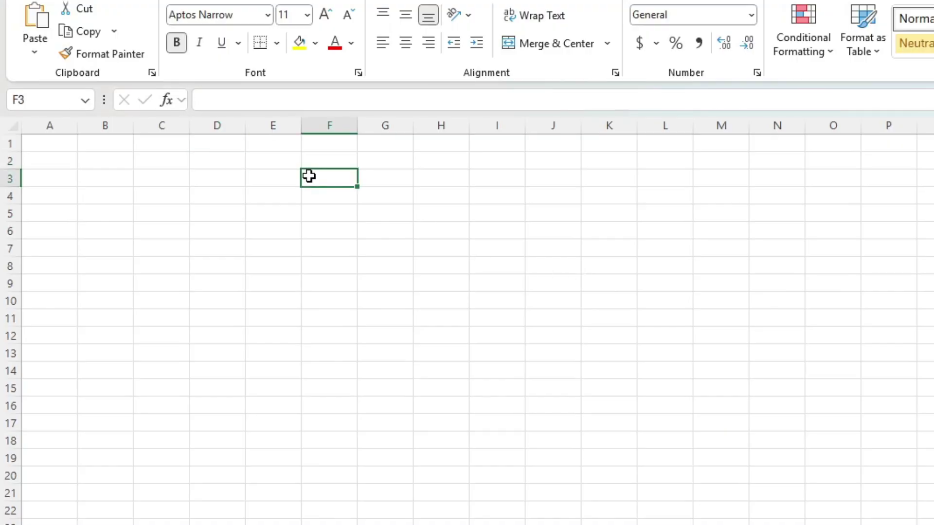
{"action": "type", "text": "<"}
{"action": "key", "text": "BackSpace"}
{"action": "type", "text": "Must Haves"}
{"action": "key", "text": "Tab"}
{"action": "key", "text": "Tab"}
{"action": "type", "text": "Nice"}
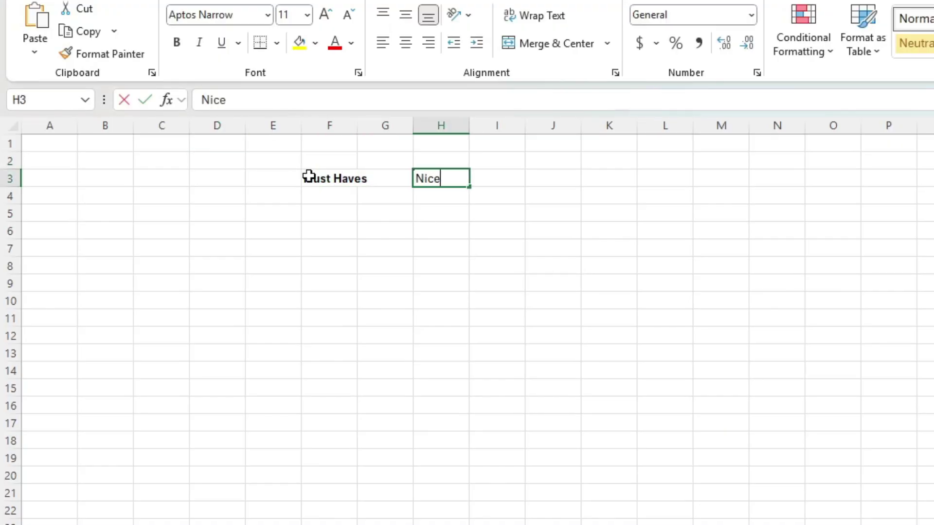
{"action": "type", "text": " To haves"}
{"action": "key", "text": "ctrl+Return"}
{"action": "key", "text": "ctrl+b"}
{"action": "double_click", "coordinate": [358, 125]}
{"action": "double_click", "coordinate": [470, 125]}
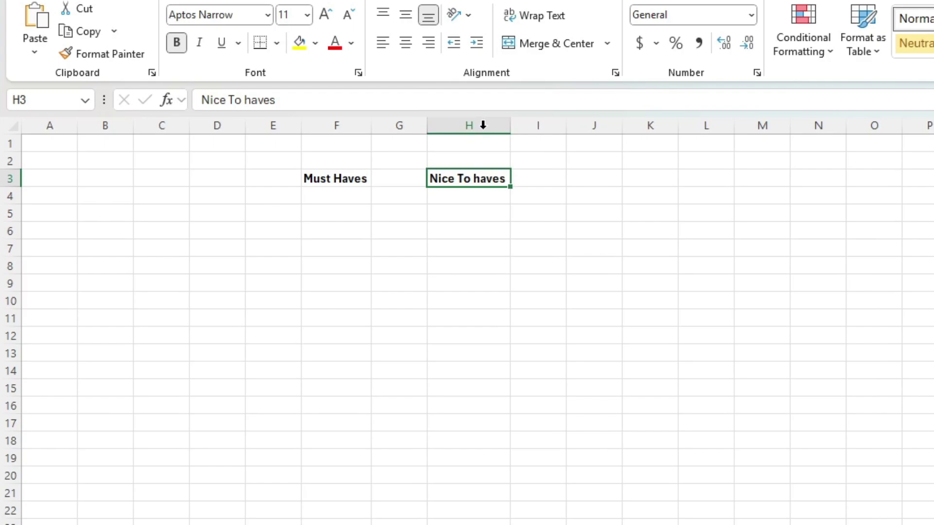
List Player Transfers, Player Training/Development, Team Tactics, Squad Management and Look up functions under Must Haves
{"action": "key", "text": "Return"}
{"action": "type", "text": "Match Engine"}
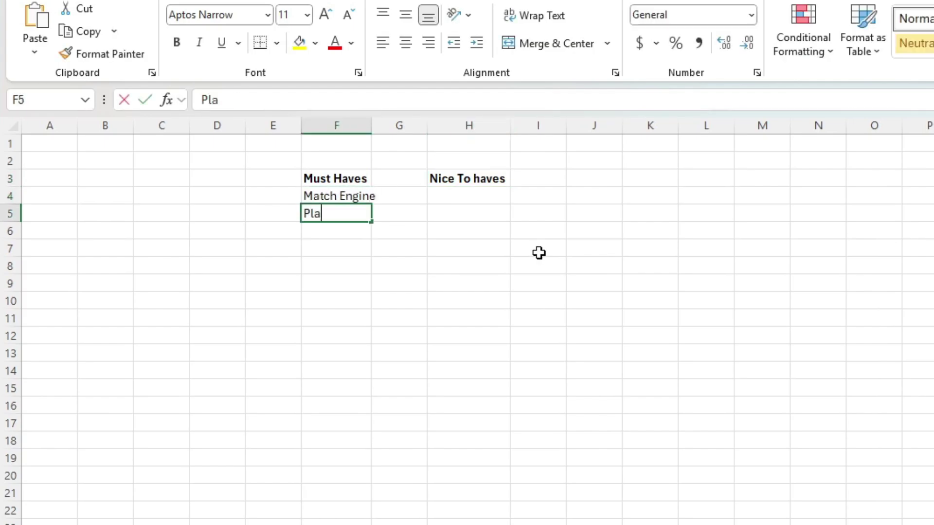
{"action": "type", "text": "yer Transfers"}
{"action": "key", "text": "Return"}
{"action": "type", "text": "Player Training."}
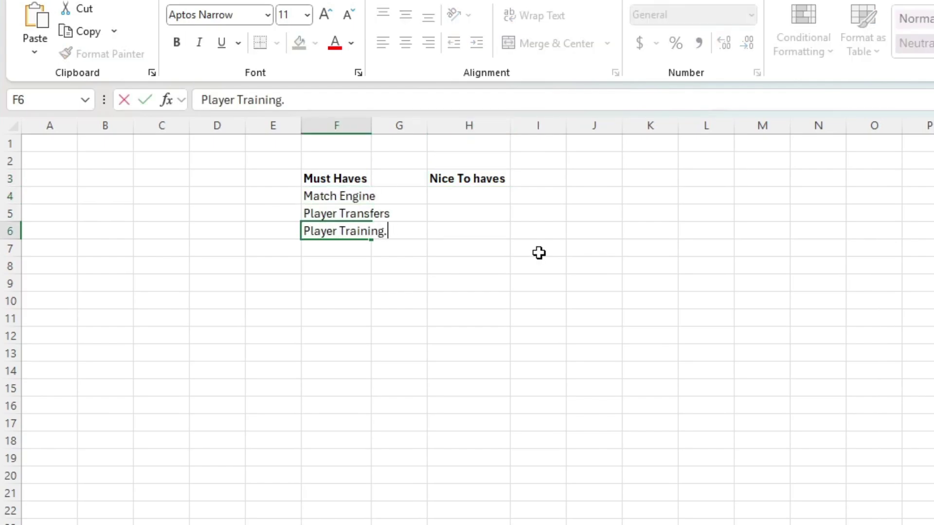
{"action": "type", "text": " Development"}
{"action": "key", "text": "Return"}
{"action": "double_click", "coordinate": [371, 128]}
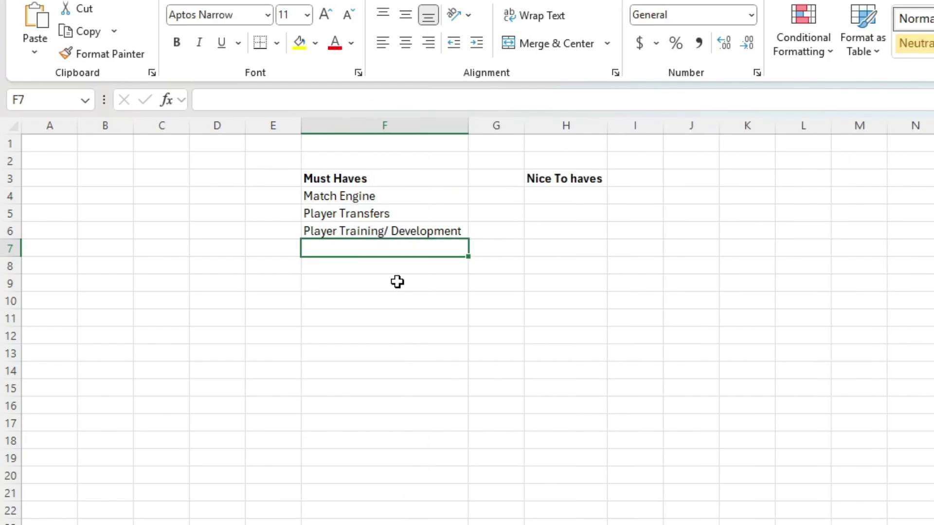
{"action": "type", "text": "Team Tactics"}
{"action": "key", "text": "Return"}
{"action": "type", "text": "Star"}
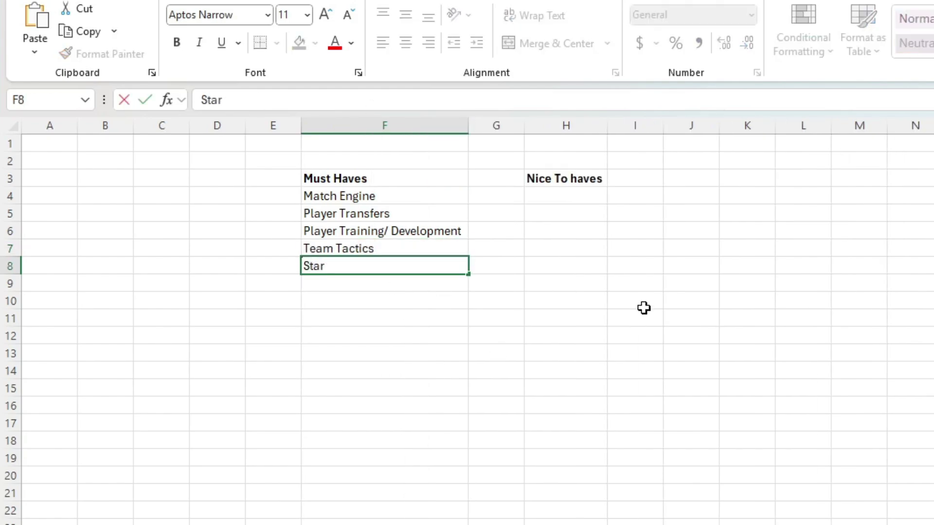
{"action": "type", "text": "ti"}
{"action": "key", "text": "BackSpace"}
{"action": "key", "text": "BackSpace"}
{"action": "key", "text": "BackSpace"}
{"action": "key", "text": "BackSpace"}
{"action": "key", "text": "BackSpace"}
{"action": "type", "text": "quad Ma"}
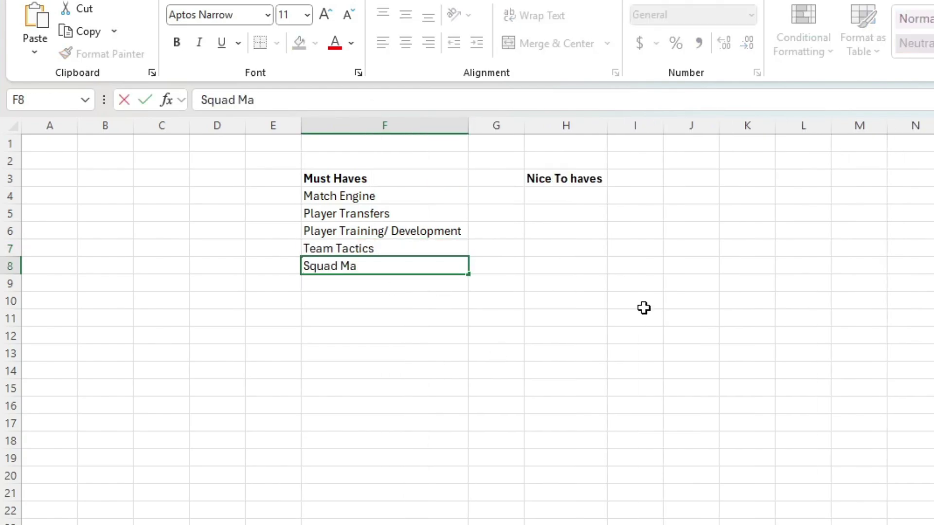
{"action": "type", "text": "nagement - First 11 etc"}
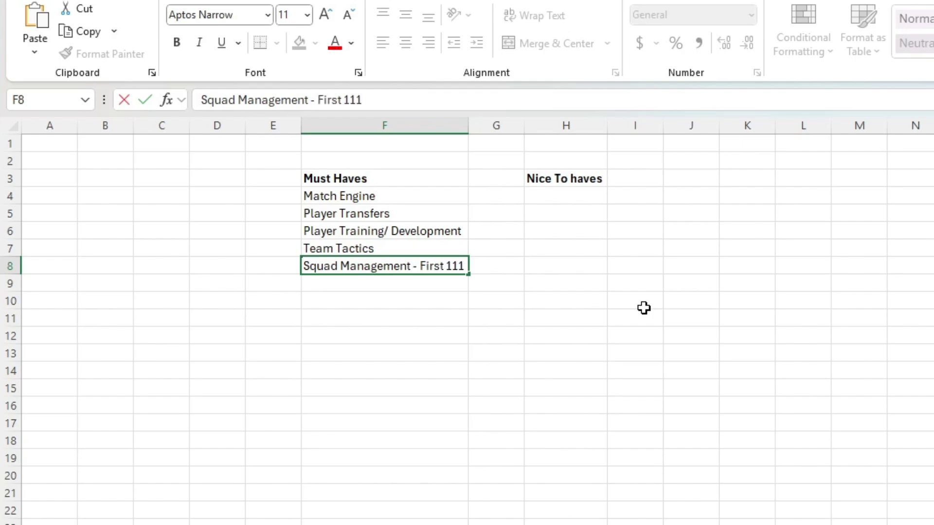
{"action": "key", "text": "Return"}
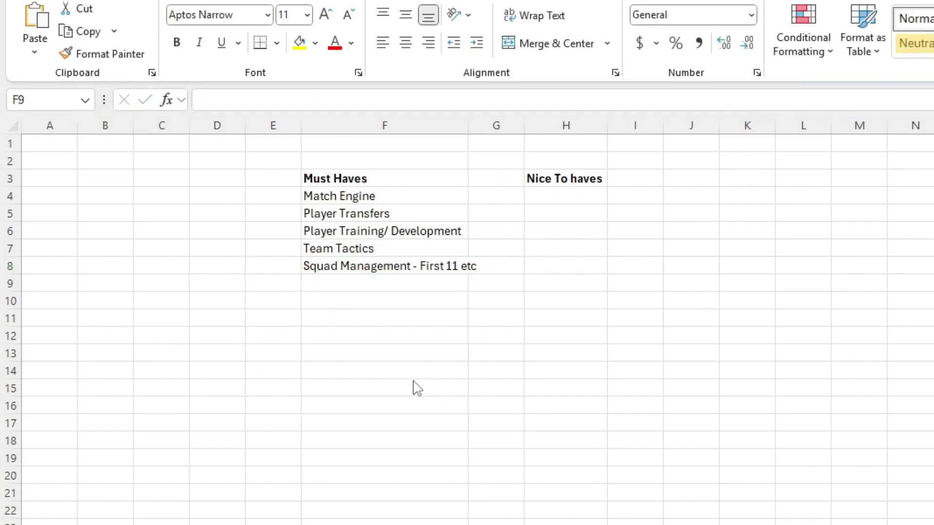
{"action": "left_click", "coordinate": [331, 278]}
{"action": "type", "text": "Look up functions - Team"}
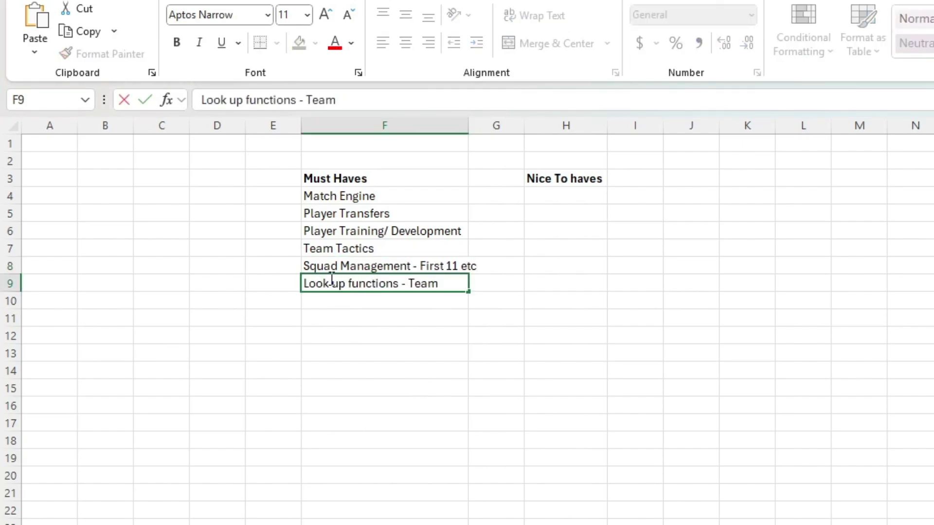
{"action": "type", "text": " and Player"}
{"action": "key", "text": "Return"}
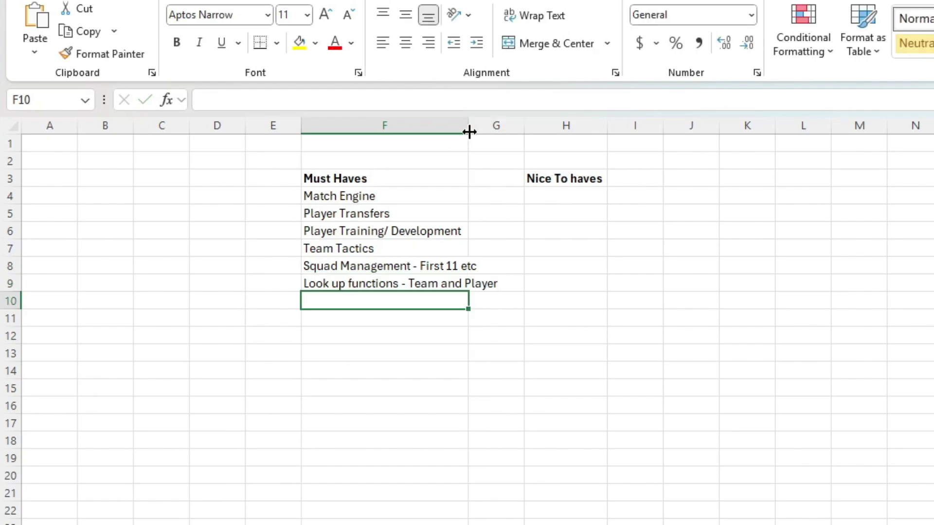
Add Fixture Lists, League Tables, Player Releases, Youth Development, Cup Results, Cup Fixture generation, End of Season
{"action": "double_click", "coordinate": [469, 131]}
{"action": "type", "text": "Fixture Lists"}
{"action": "key", "text": "Return"}
{"action": "type", "text": "Le"}
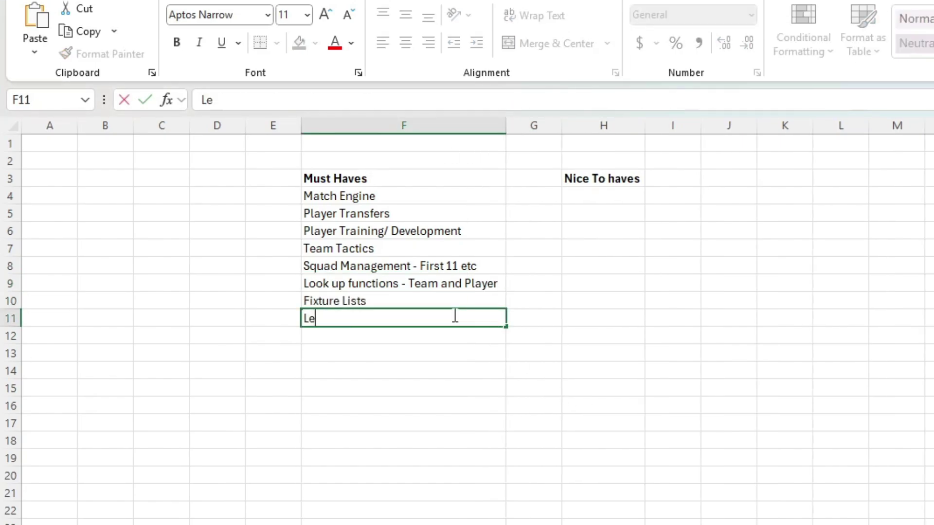
{"action": "type", "text": "ague Tables"}
{"action": "key", "text": "Return"}
{"action": "type", "text": "Player Releases"}
{"action": "key", "text": "Return"}
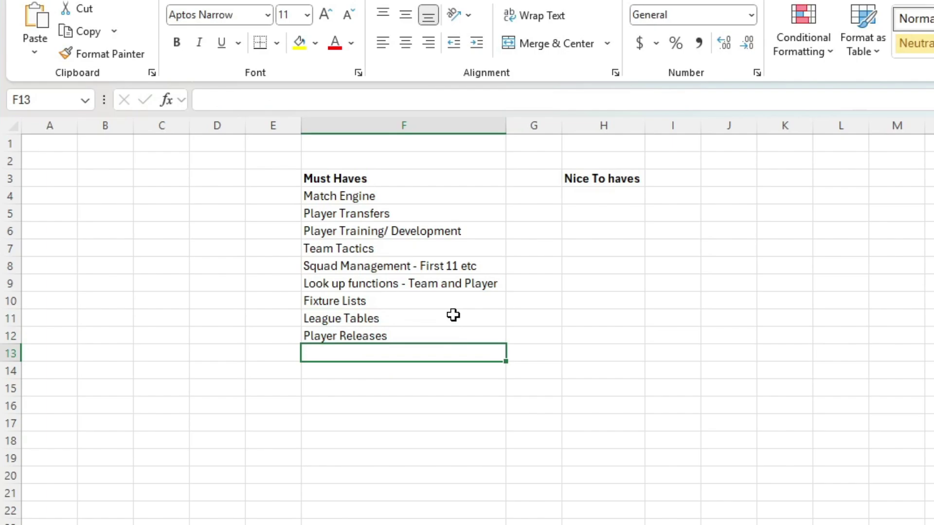
{"action": "type", "text": "Youth Development"}
{"action": "key", "text": "Return"}
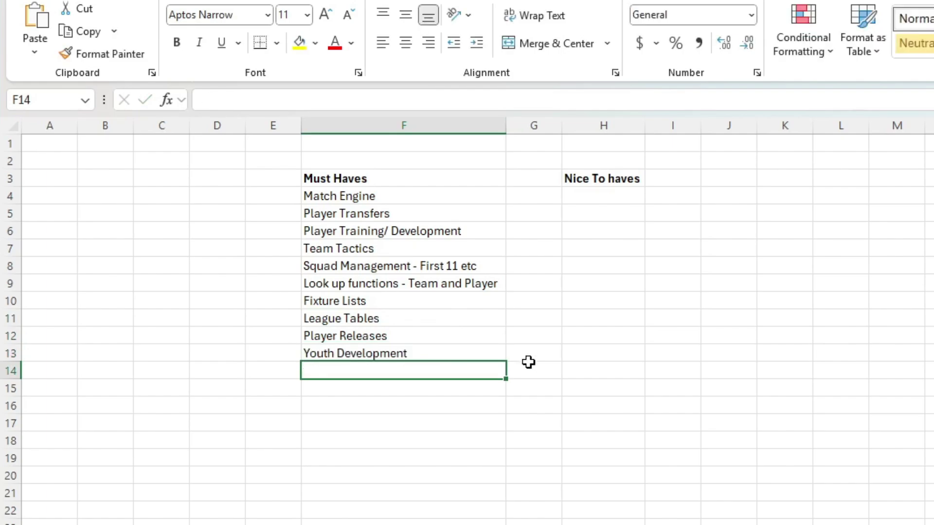
{"action": "type", "text": "Cup Results"}
{"action": "key", "text": "Return"}
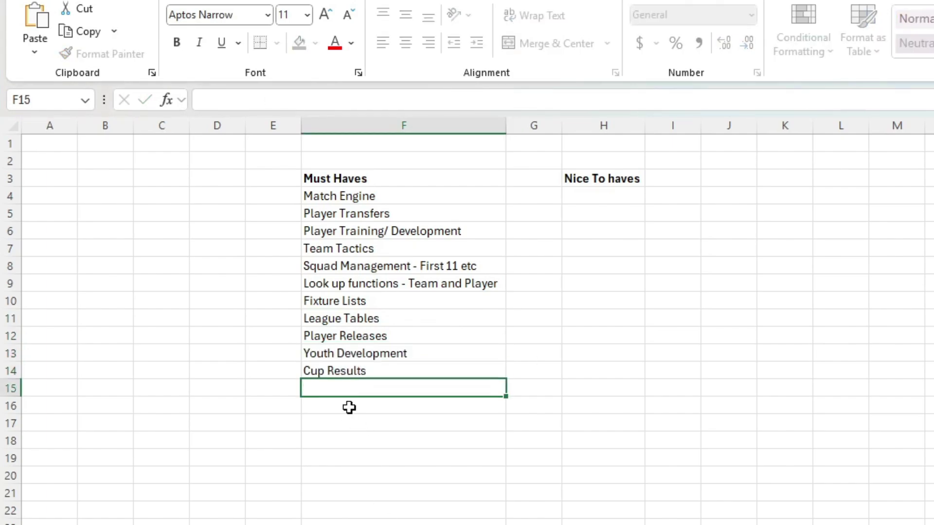
{"action": "type", "text": "Cup Fixture generation"}
{"action": "key", "text": "Return"}
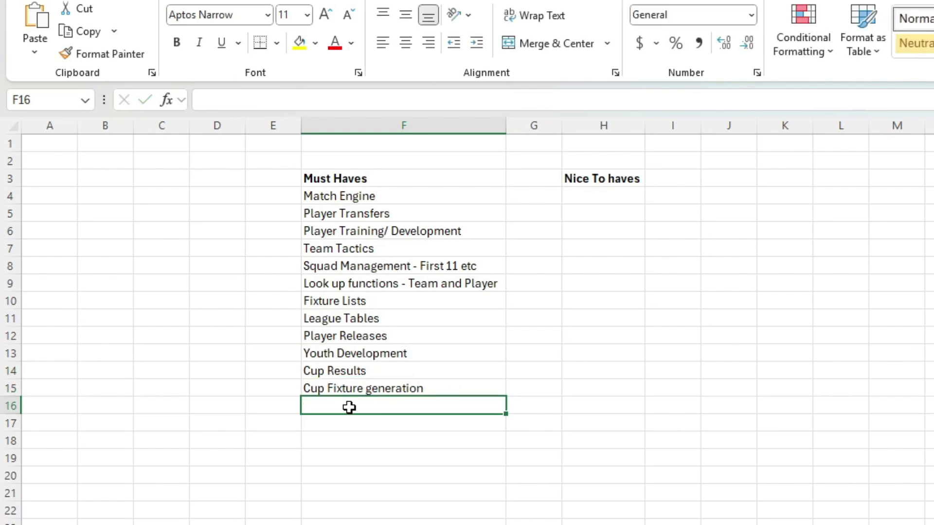
{"action": "type", "text": "End of Season and New "}
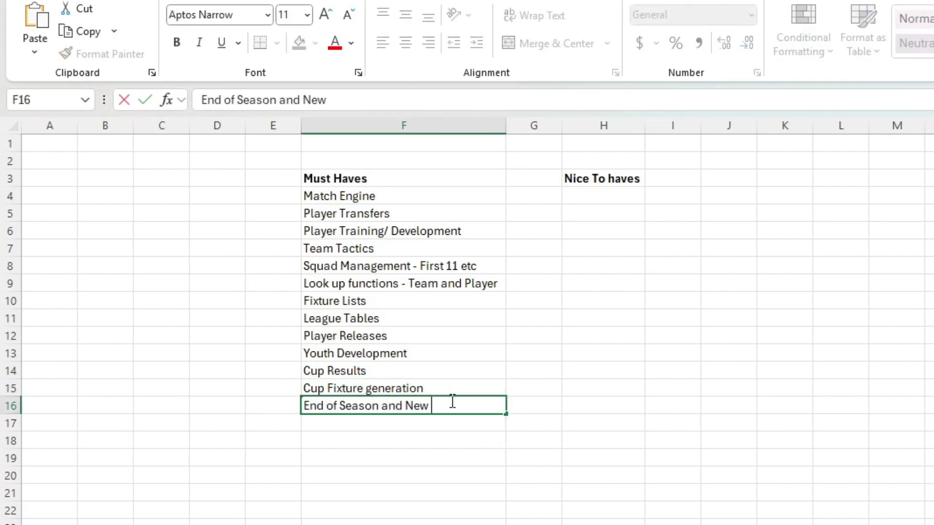
{"action": "type", "text": "Seasons"}
{"action": "key", "text": "Return"}
Fill column H from H4 with Injuries?, Contracts, Club Culture - Stadiums etc, Player personalities
{"action": "left_click", "coordinate": [599, 197]}
{"action": "type", "text": "Injuries?"}
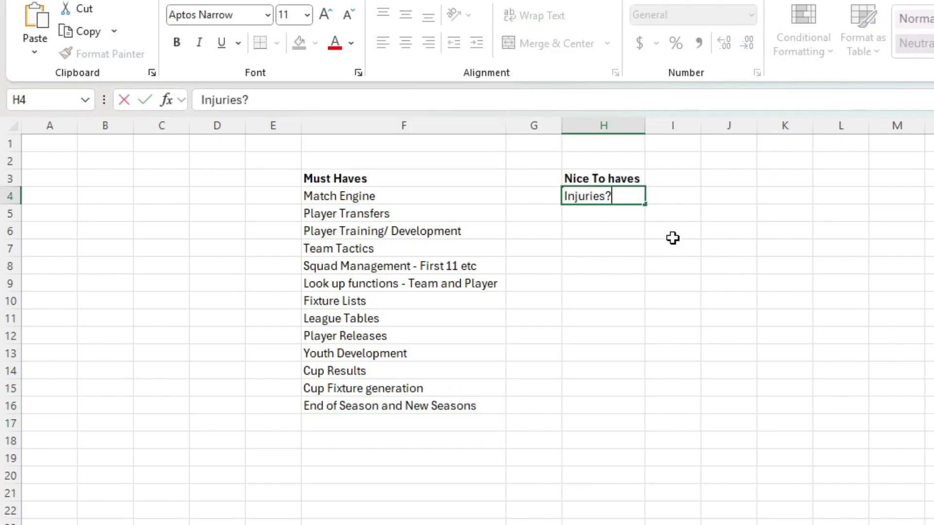
{"action": "key", "text": "Return"}
{"action": "type", "text": "Contracts"}
{"action": "key", "text": "Return"}
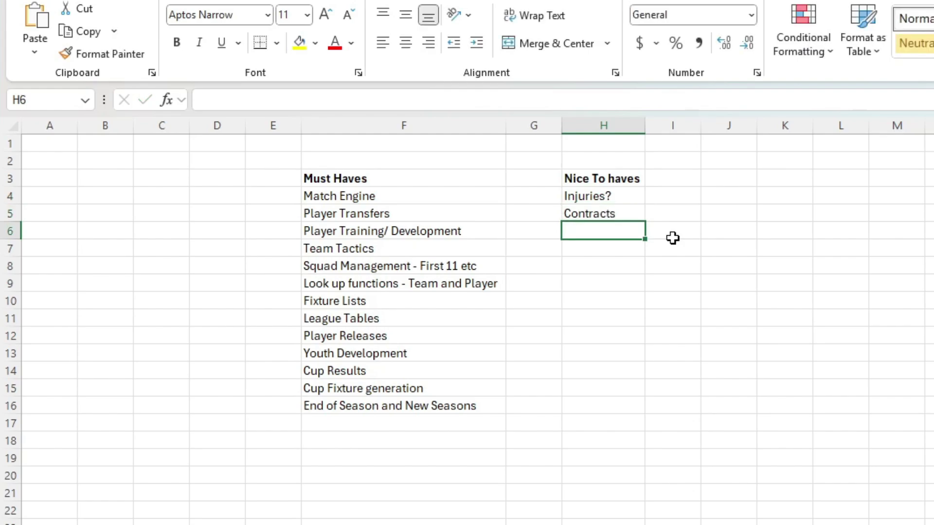
{"action": "type", "text": "Club Culture - Stadium"}
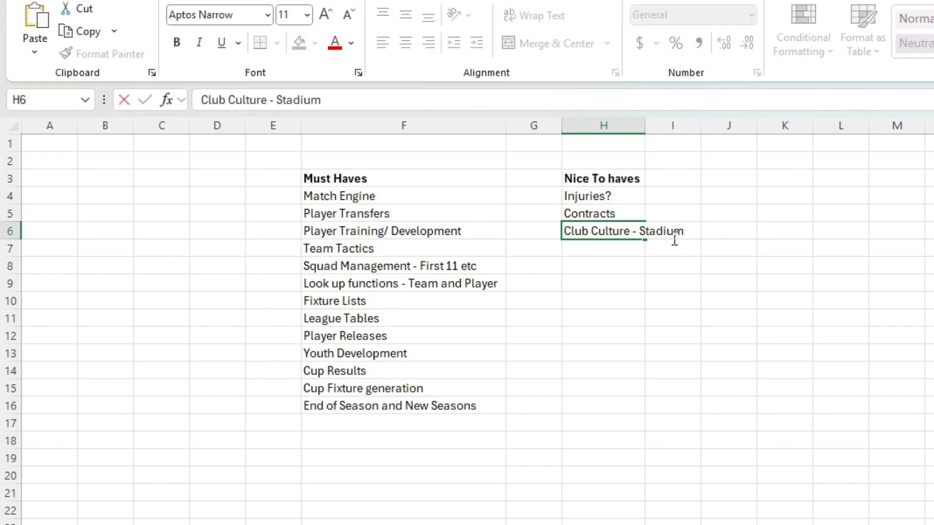
{"action": "type", "text": "s etc"}
{"action": "key", "text": "Return"}
{"action": "type", "text": "Player personalities"}
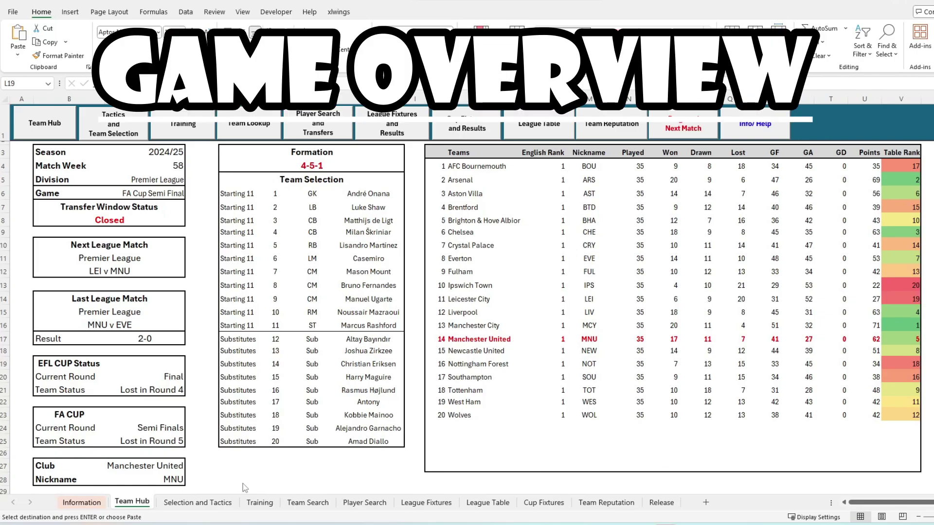
{"action": "left_click_drag", "start_coordinate": [171, 478], "coordinate": [70, 467]}
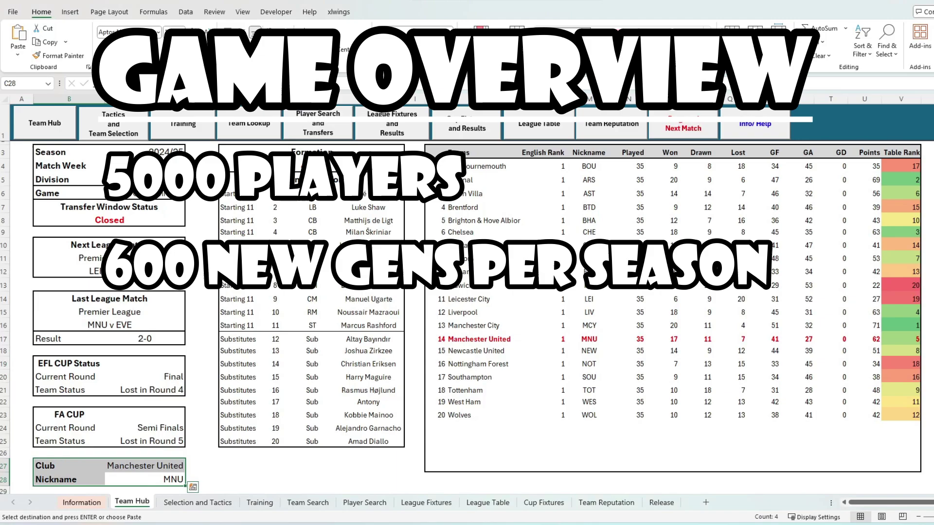
{"action": "left_click", "coordinate": [165, 180]}
{"action": "key", "text": "Escape"}
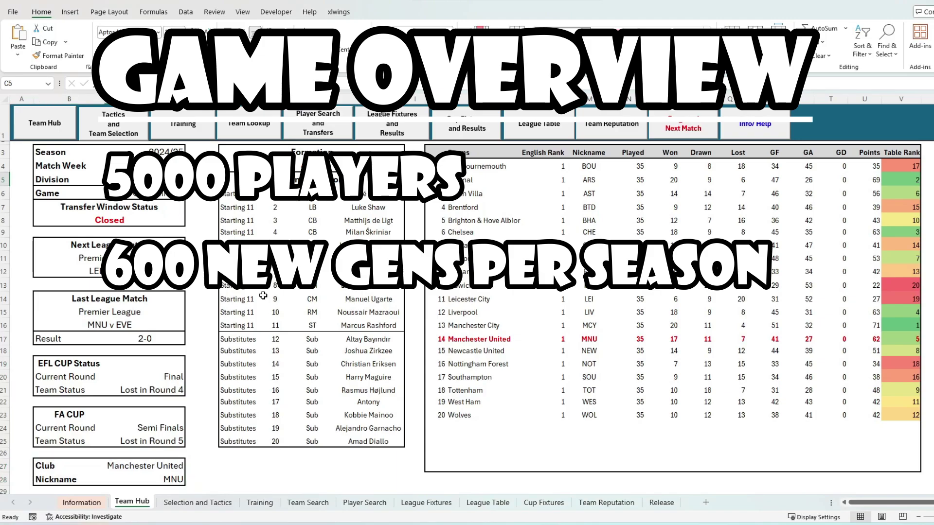
{"action": "left_click", "coordinate": [362, 393]}
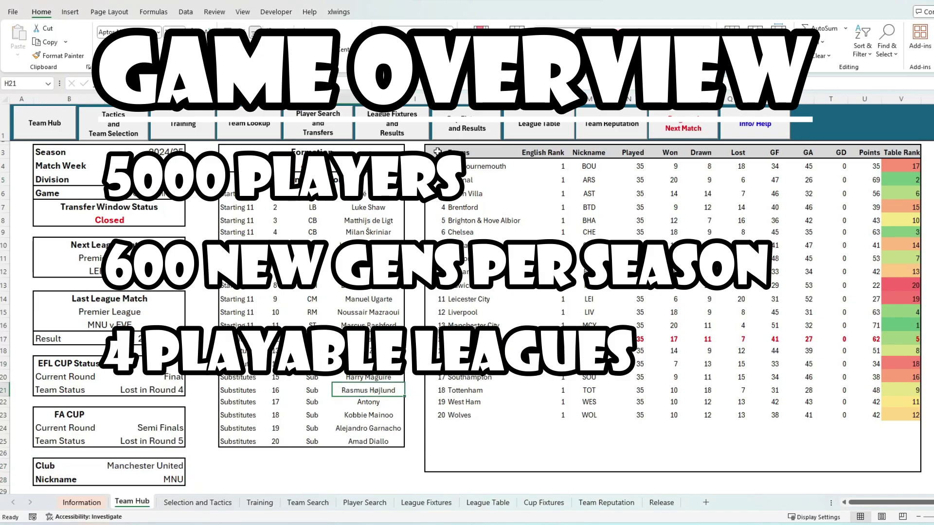
{"action": "left_click_drag", "start_coordinate": [437, 151], "coordinate": [916, 412]}
{"action": "left_click_drag", "start_coordinate": [441, 339], "coordinate": [898, 342]}
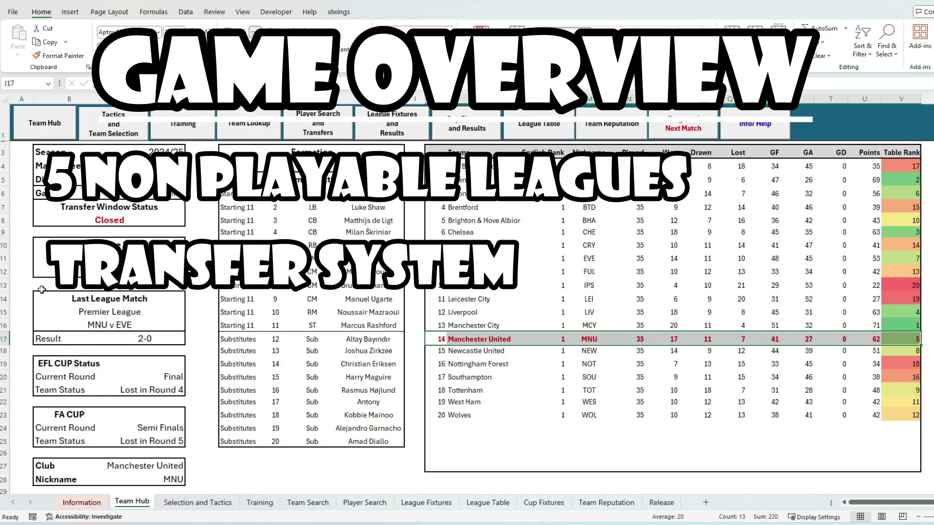
{"action": "left_click_drag", "start_coordinate": [38, 295], "coordinate": [166, 337]}
{"action": "left_click", "coordinate": [166, 337]}
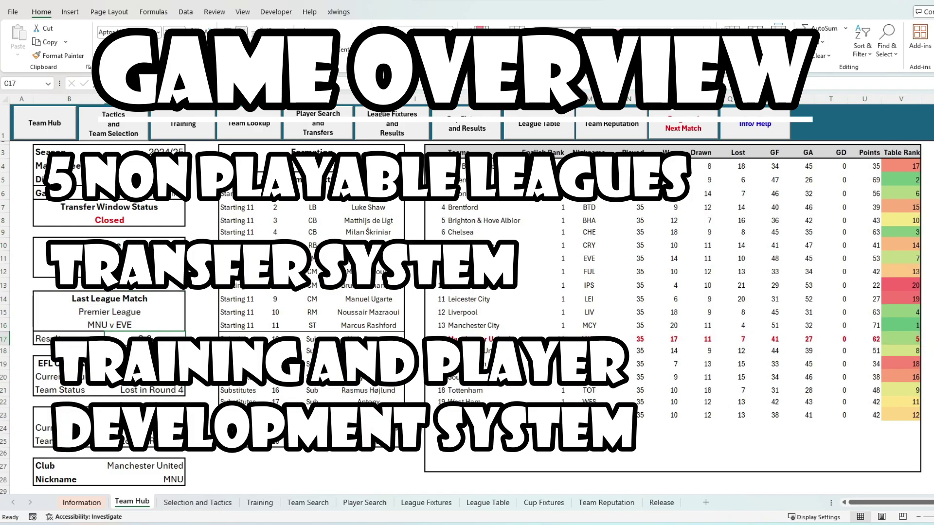
{"action": "left_click", "coordinate": [167, 351]}
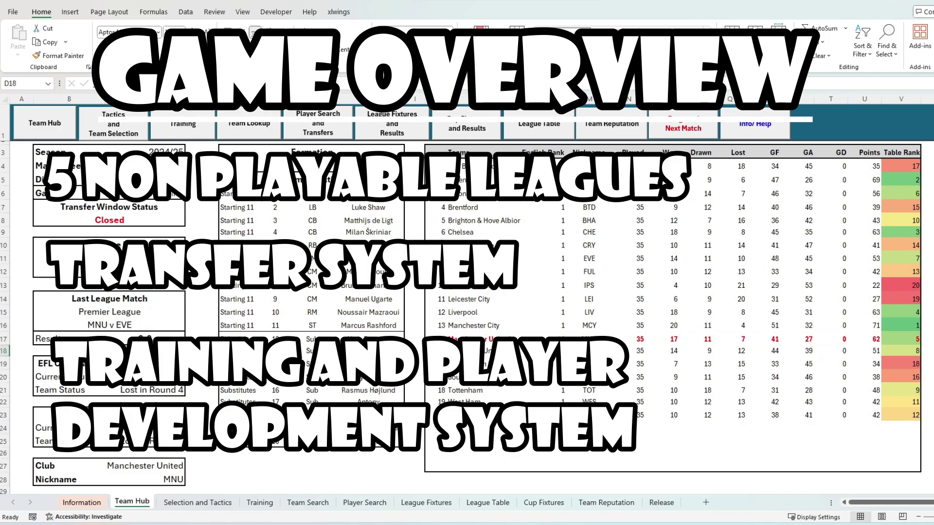
{"action": "left_click_drag", "start_coordinate": [110, 270], "coordinate": [109, 245]}
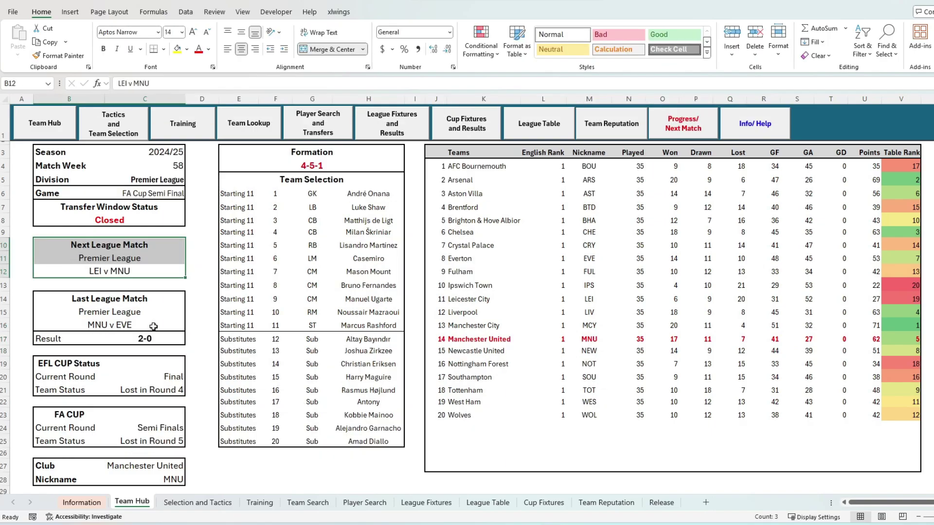
Highlight the EFL Cup status block on Team Hub, then simulate the next match week
{"action": "left_click", "coordinate": [214, 400]}
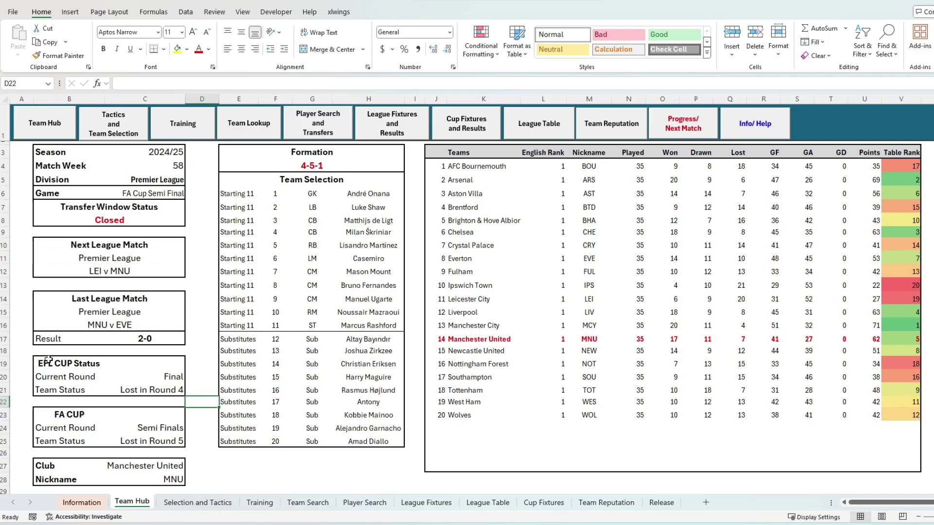
{"action": "left_click_drag", "start_coordinate": [48, 359], "coordinate": [183, 442]}
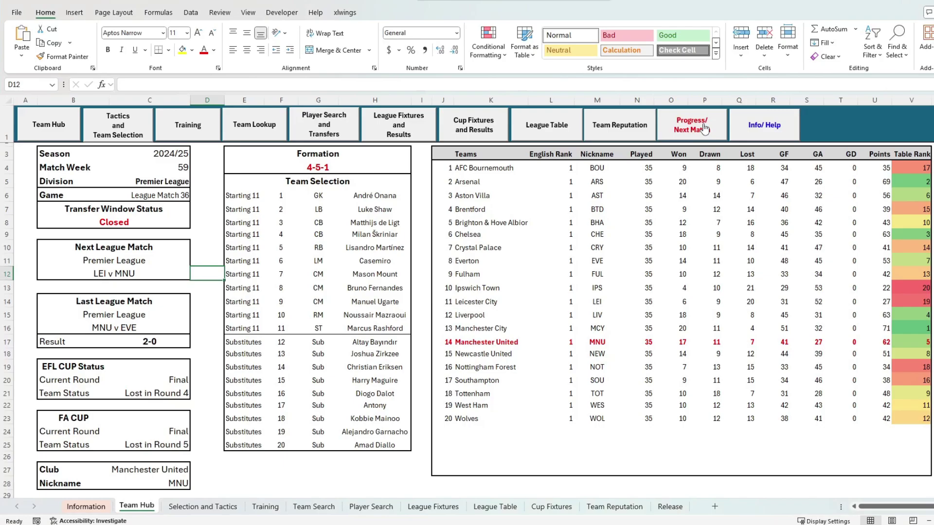
{"action": "left_click", "coordinate": [697, 122]}
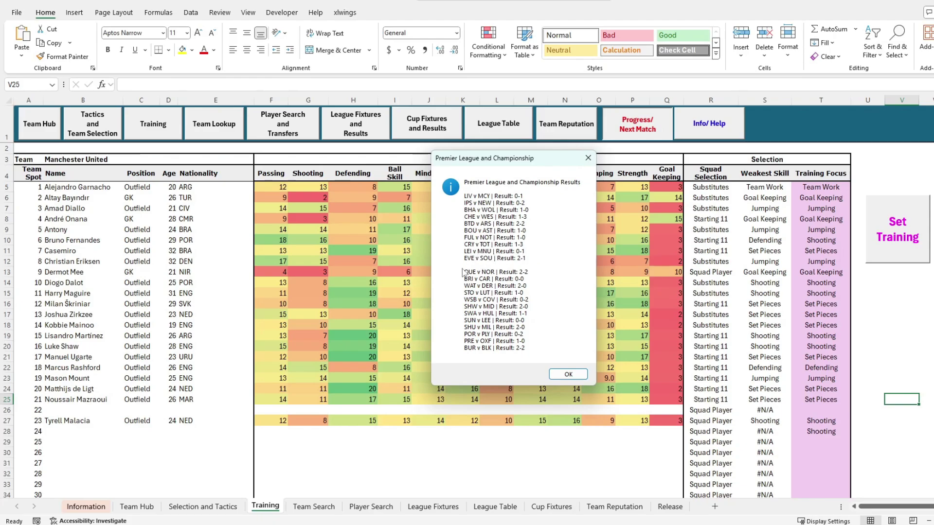
Close the Premier League/Championship and League One/League Two results boxes to reveal the league tables
{"action": "left_click", "coordinate": [567, 376]}
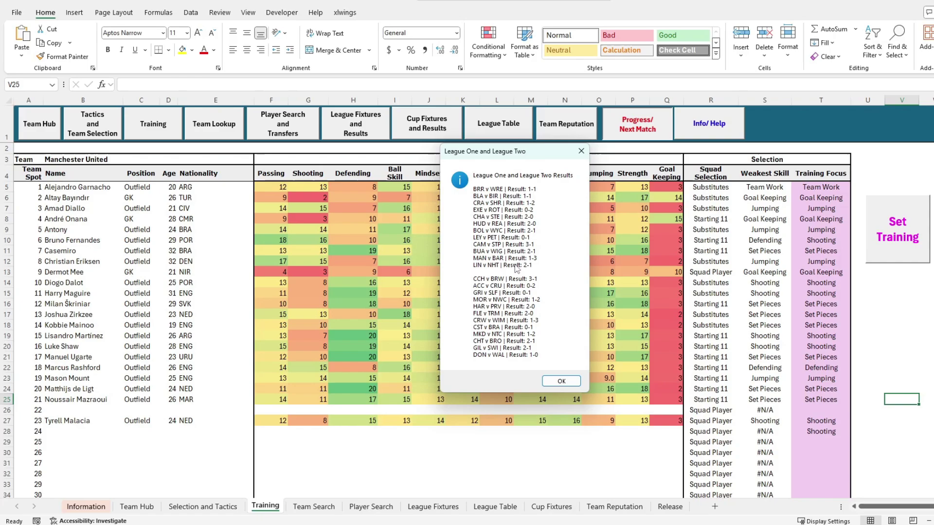
{"action": "left_click", "coordinate": [575, 384]}
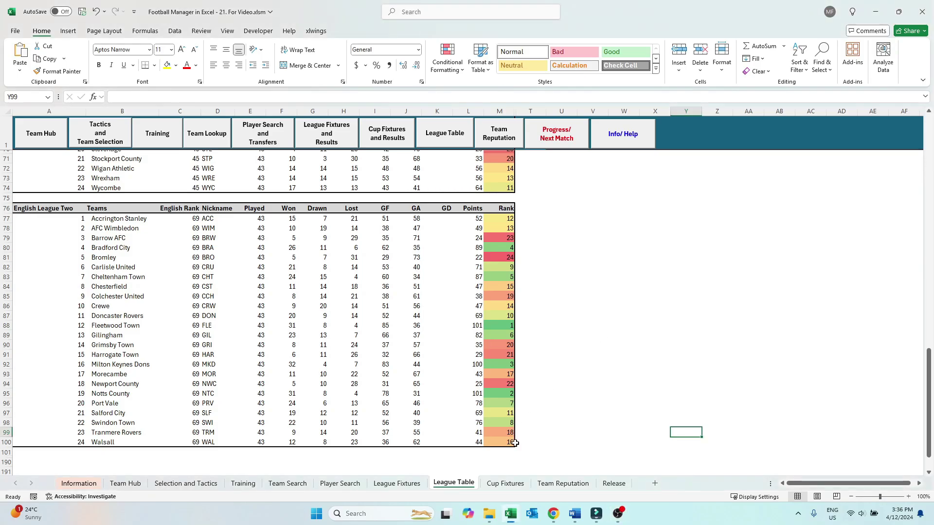
Go to the Cup Fixtures sheet and look over the FA Cup fixtures and results
{"action": "left_click", "coordinate": [511, 484]}
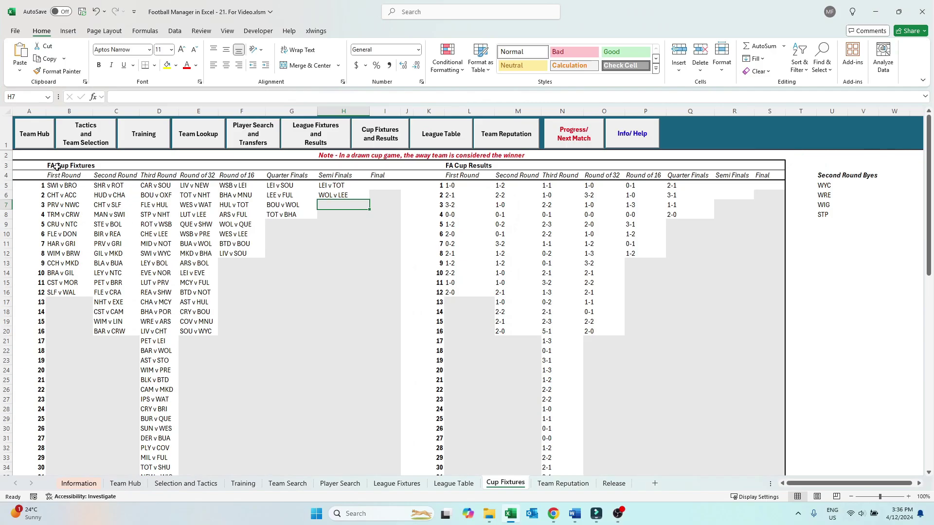
{"action": "left_click_drag", "start_coordinate": [36, 166], "coordinate": [776, 367]}
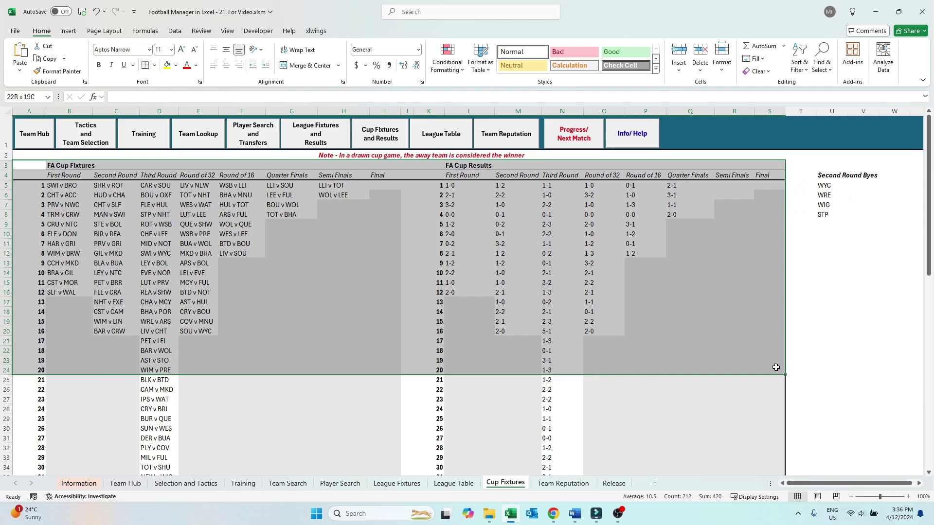
{"action": "left_click", "coordinate": [771, 399]}
{"action": "scroll", "coordinate": [758, 393], "scroll_direction": "down", "scroll_amount": 1}
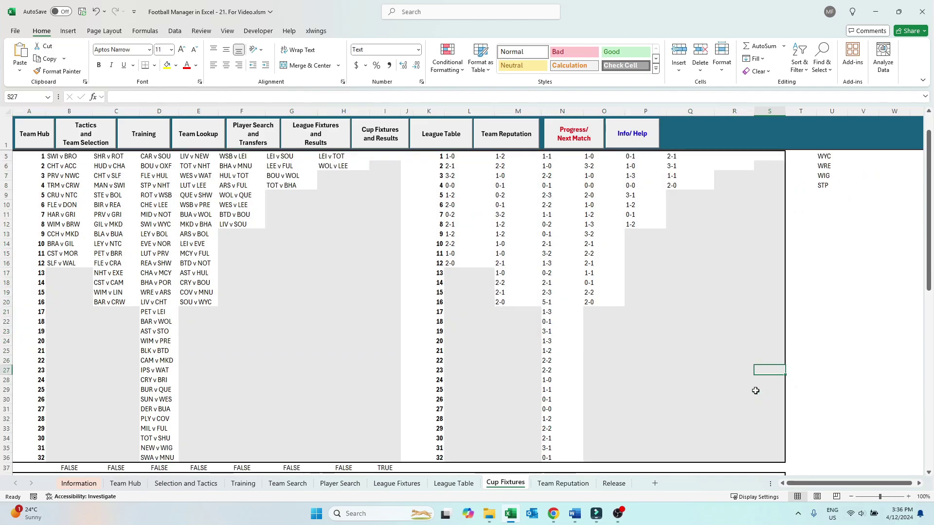
{"action": "scroll", "coordinate": [755, 391], "scroll_direction": "up", "scroll_amount": 1}
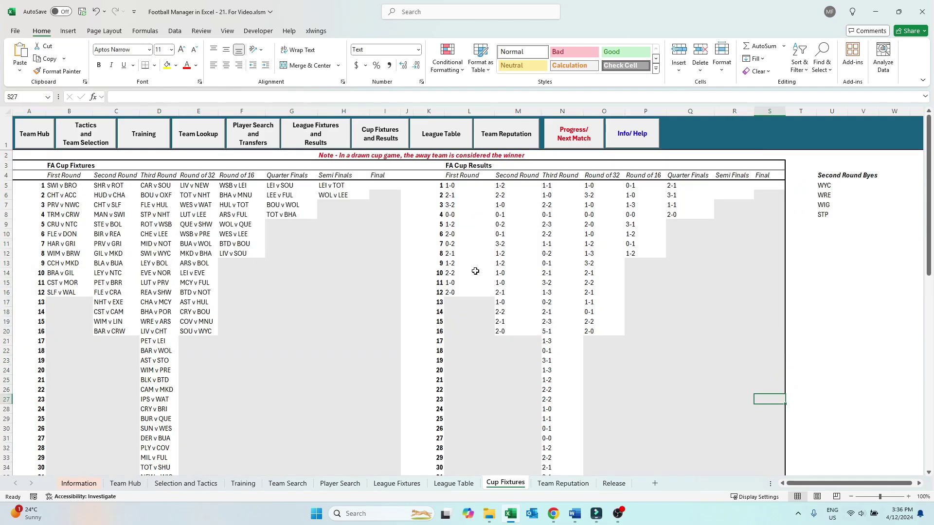
Bold the EFL Cup final WOL v BUR in I40 and its 1-1 result in S40
{"action": "left_click", "coordinate": [342, 187]}
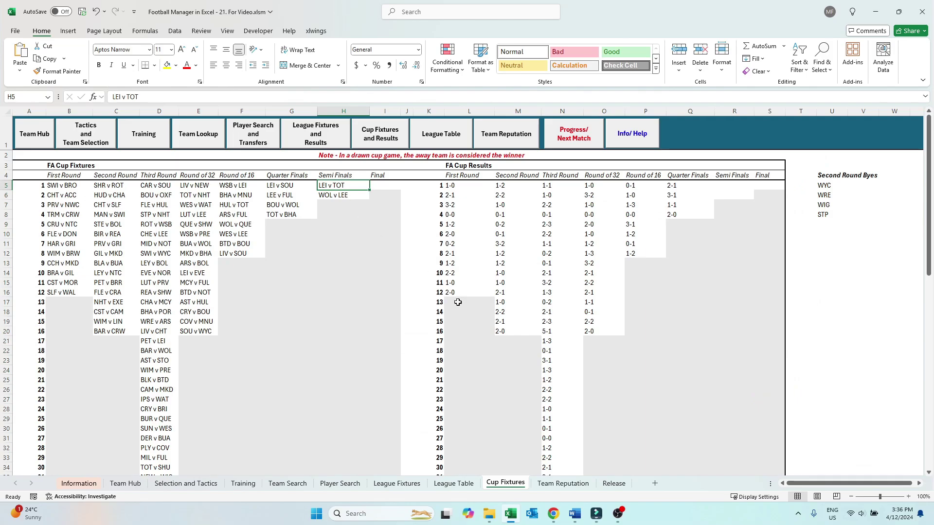
{"action": "scroll", "coordinate": [457, 303], "scroll_direction": "down", "scroll_amount": 8}
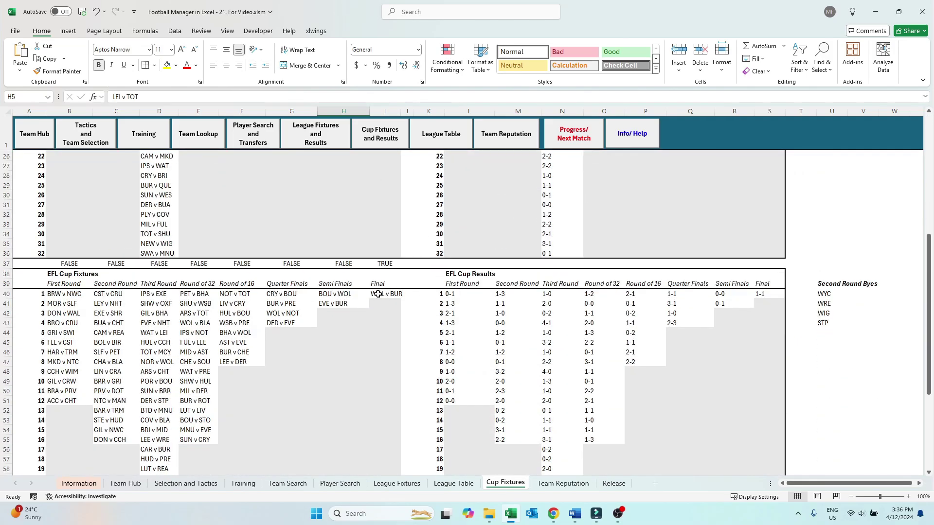
{"action": "left_click", "coordinate": [378, 294]}
{"action": "scroll", "coordinate": [415, 299], "scroll_direction": "down", "scroll_amount": 2}
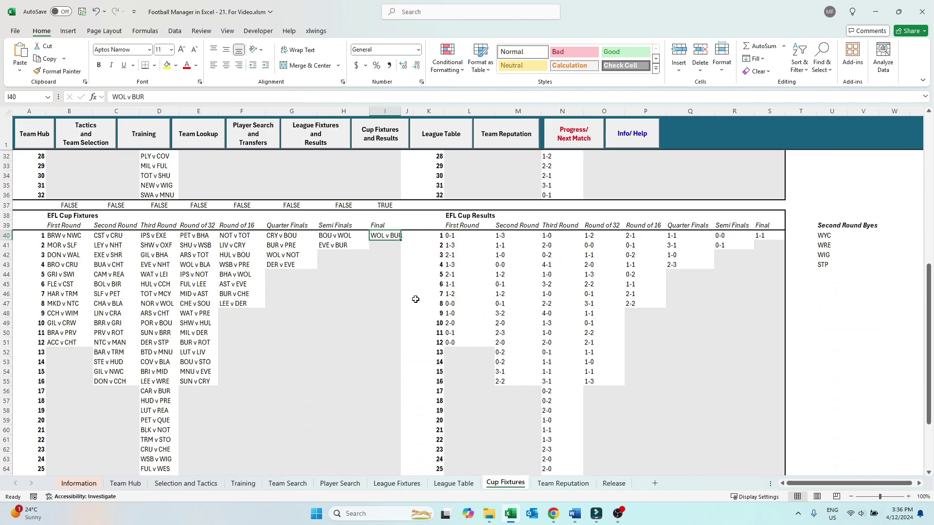
{"action": "key", "text": "ctrl+b"}
{"action": "left_click", "coordinate": [770, 237]}
{"action": "key", "text": "ctrl+b"}
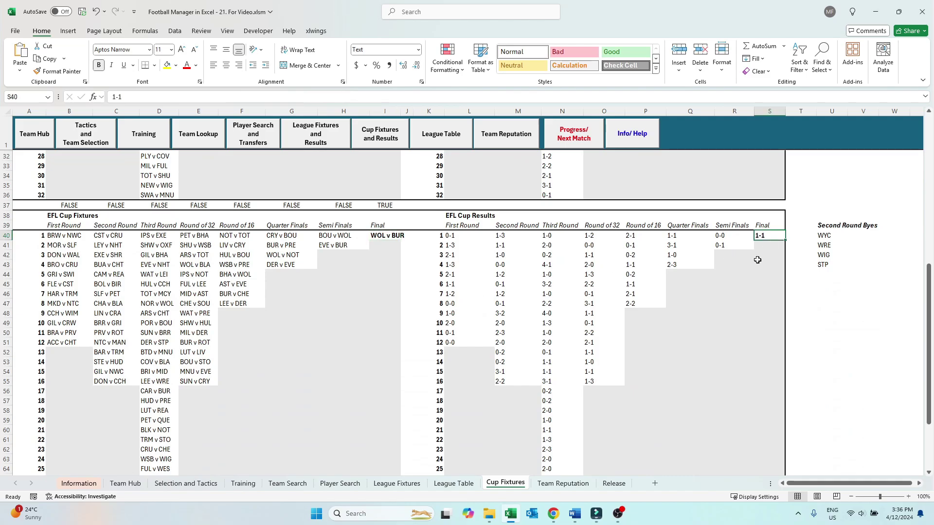
{"action": "scroll", "coordinate": [759, 257], "scroll_direction": "down", "scroll_amount": 1}
{"action": "scroll", "coordinate": [757, 261], "scroll_direction": "down", "scroll_amount": 1}
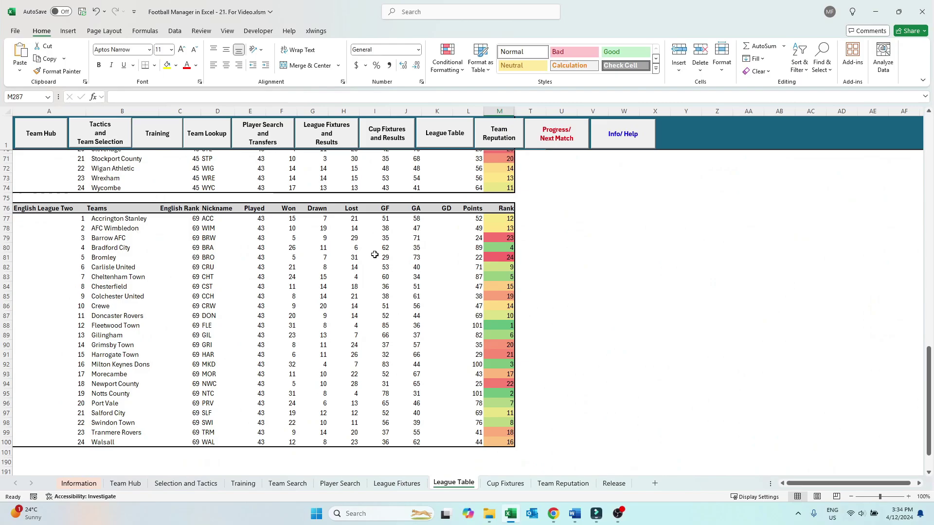
Highlight the Premier League and English Championship tables on the League Table sheet
{"action": "scroll", "coordinate": [375, 256], "scroll_direction": "up", "scroll_amount": 7}
{"action": "scroll", "coordinate": [375, 256], "scroll_direction": "up", "scroll_amount": 16}
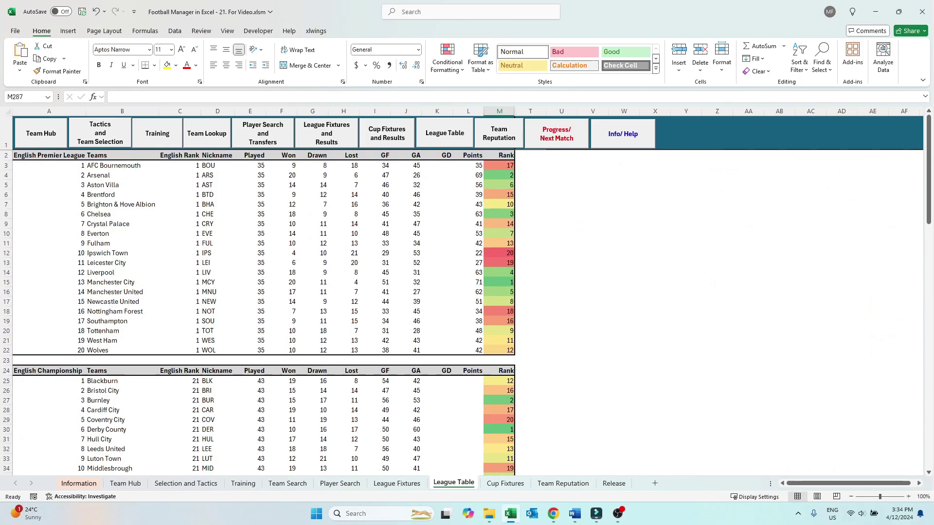
{"action": "left_click_drag", "start_coordinate": [26, 153], "coordinate": [513, 372]}
{"action": "left_click", "coordinate": [356, 400]}
{"action": "scroll", "coordinate": [355, 400], "scroll_direction": "down", "scroll_amount": 8}
{"action": "scroll", "coordinate": [58, 195], "scroll_direction": "up", "scroll_amount": 1}
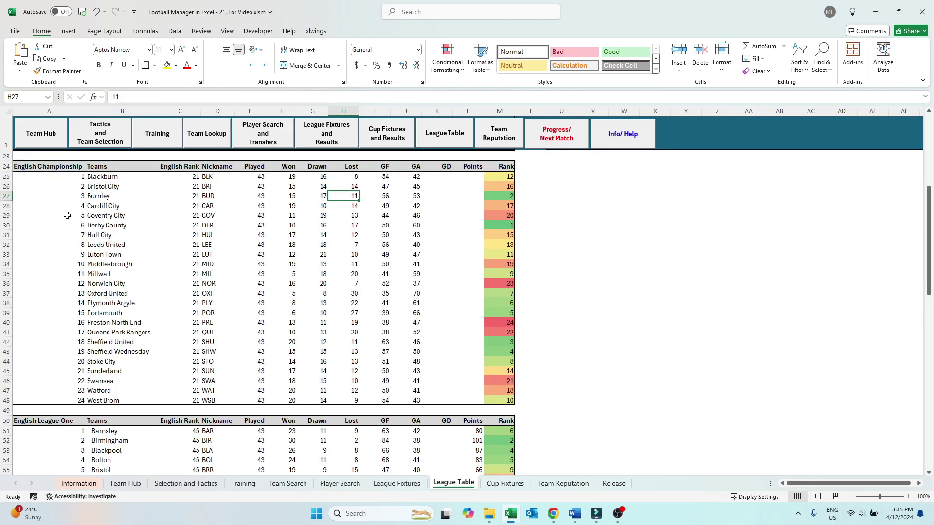
{"action": "left_click", "coordinate": [48, 172]}
{"action": "left_click_drag", "start_coordinate": [48, 171], "coordinate": [514, 404]}
Highlight the League One and English League Two tables further down the sheet
{"action": "scroll", "coordinate": [167, 351], "scroll_direction": "down", "scroll_amount": 6}
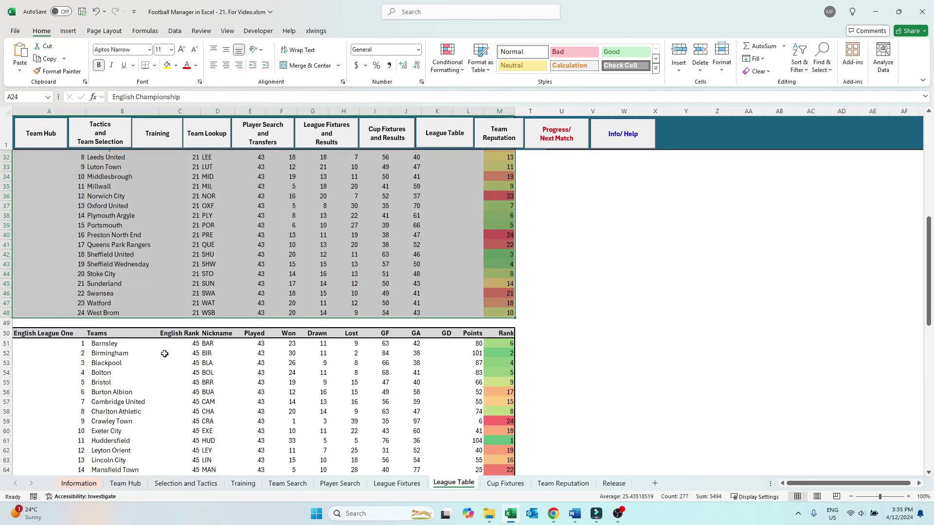
{"action": "scroll", "coordinate": [125, 312], "scroll_direction": "down", "scroll_amount": 2}
{"action": "left_click_drag", "start_coordinate": [68, 187], "coordinate": [501, 422]}
{"action": "scroll", "coordinate": [63, 316], "scroll_direction": "down", "scroll_amount": 8}
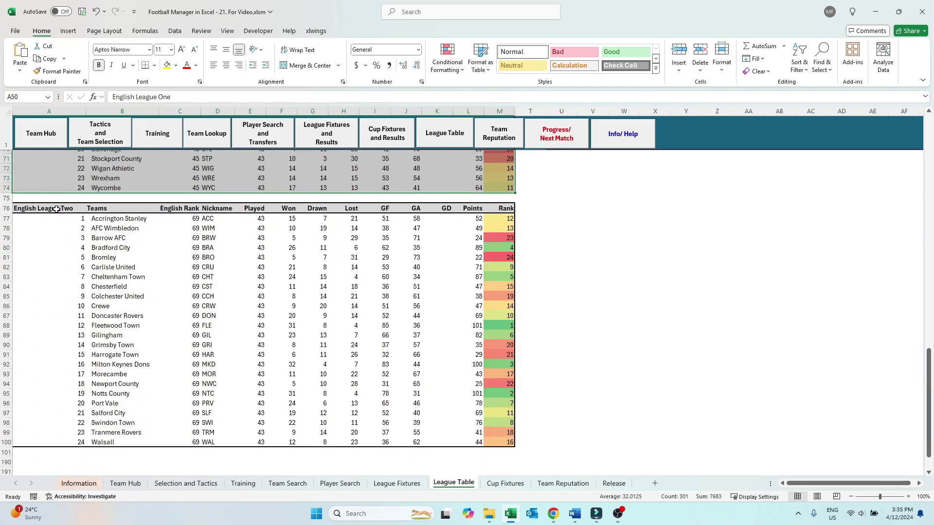
{"action": "left_click_drag", "start_coordinate": [56, 209], "coordinate": [495, 440]}
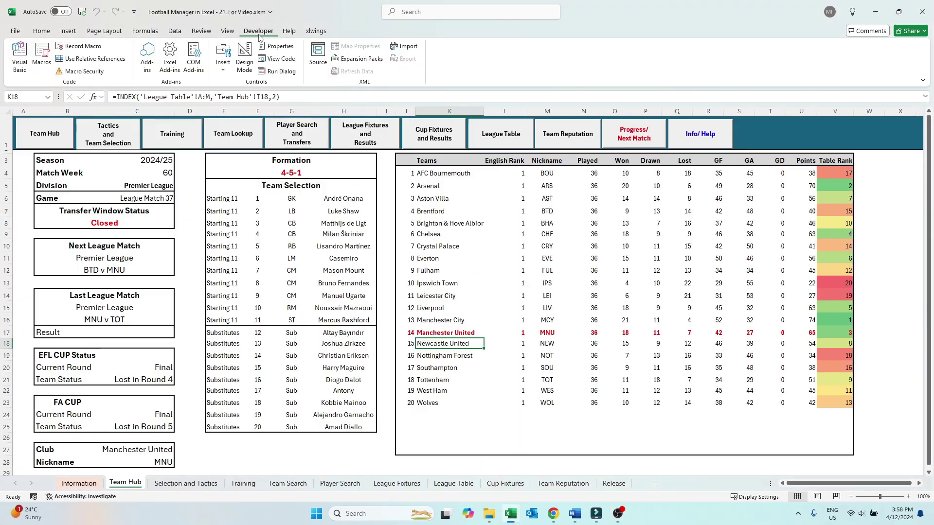
Launch the Visual Basic editor and view Module1's GenerateFixtures and Module25's NewGame code
{"action": "left_click", "coordinate": [21, 71]}
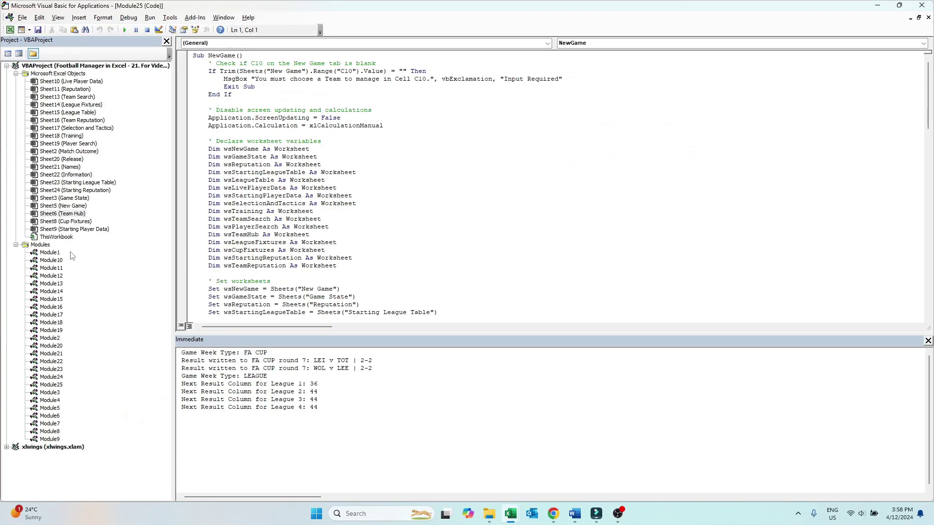
{"action": "double_click", "coordinate": [59, 253]}
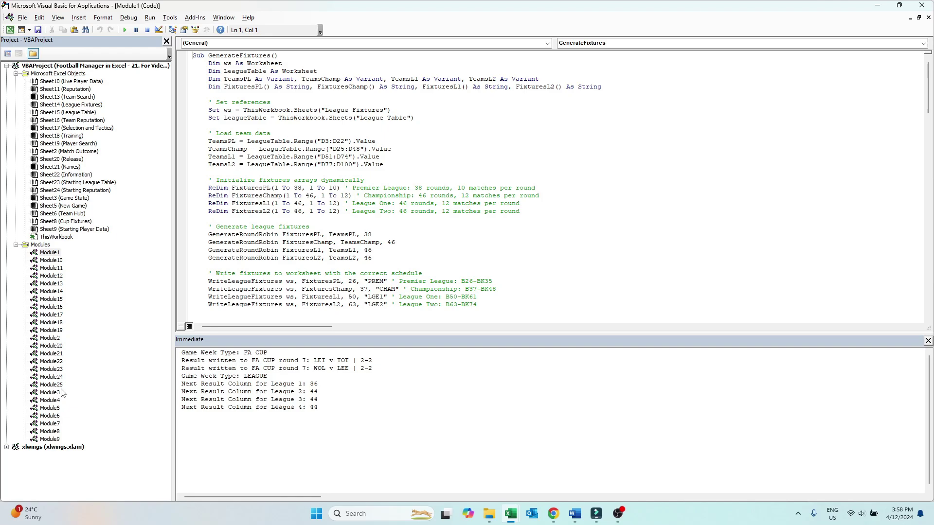
{"action": "scroll", "coordinate": [103, 379], "scroll_direction": "down", "scroll_amount": 15}
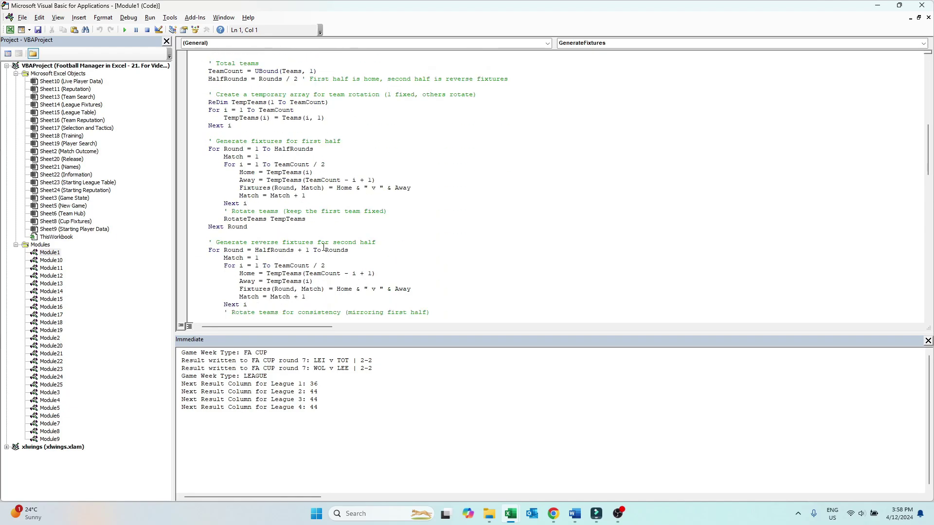
{"action": "double_click", "coordinate": [62, 385]}
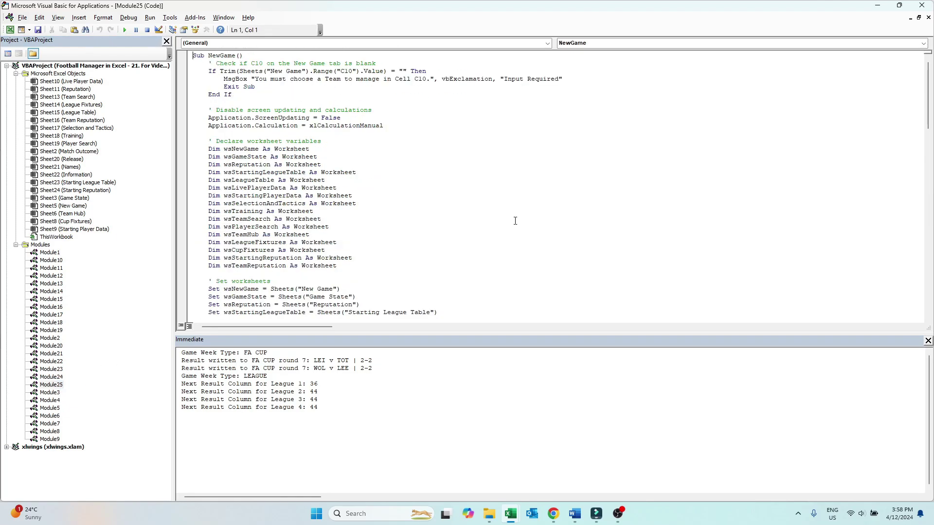
{"action": "scroll", "coordinate": [515, 238], "scroll_direction": "down", "scroll_amount": 15}
{"action": "scroll", "coordinate": [515, 242], "scroll_direction": "down", "scroll_amount": 13}
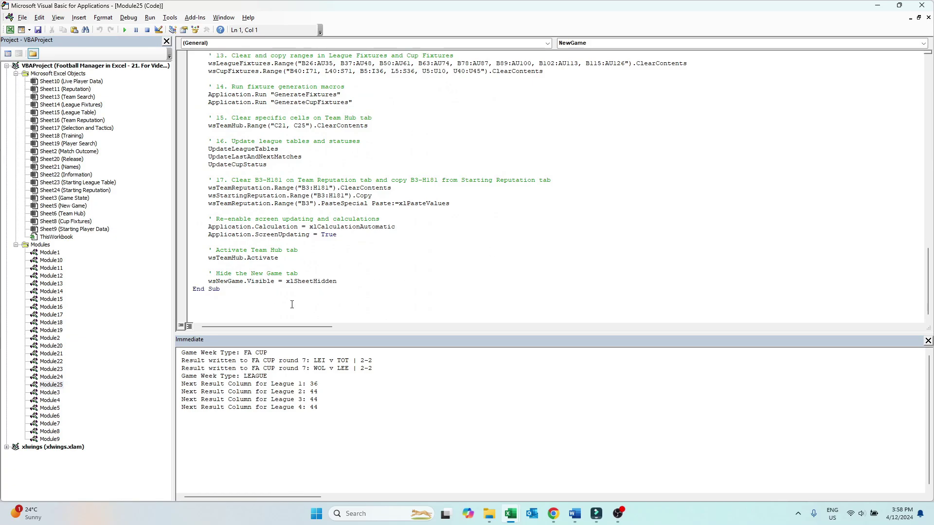
Browse several other modules, ending on Module23's PromotionRelegation macro
{"action": "left_click", "coordinate": [52, 255]}
{"action": "left_click", "coordinate": [50, 439]}
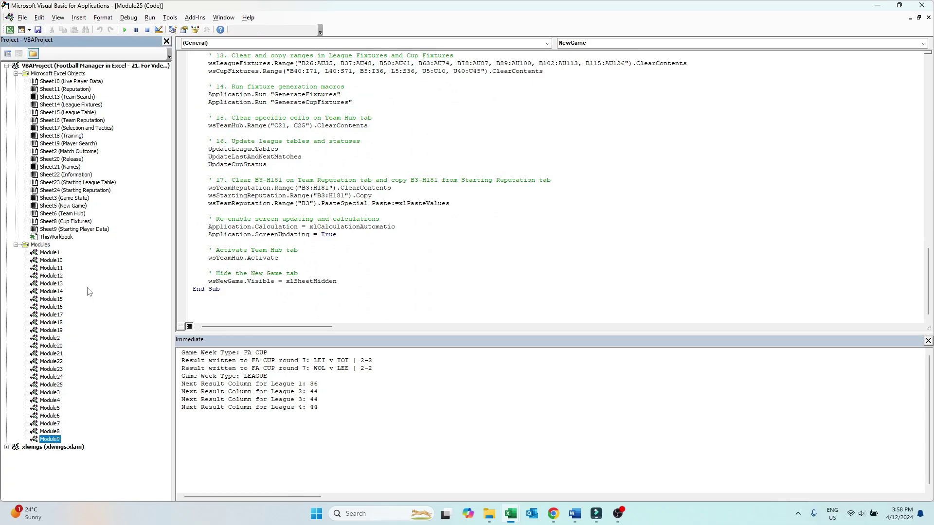
{"action": "double_click", "coordinate": [51, 300]}
{"action": "double_click", "coordinate": [51, 276]}
{"action": "double_click", "coordinate": [52, 315]}
{"action": "double_click", "coordinate": [51, 370]}
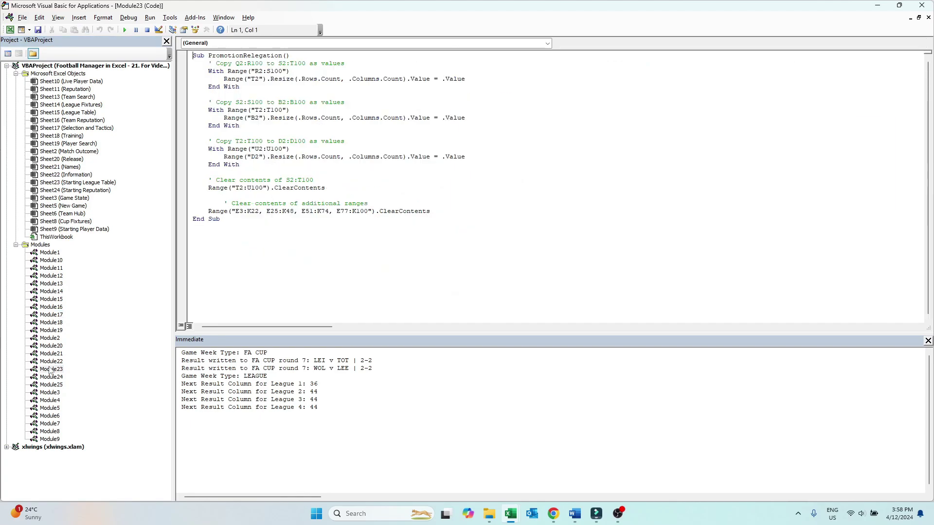